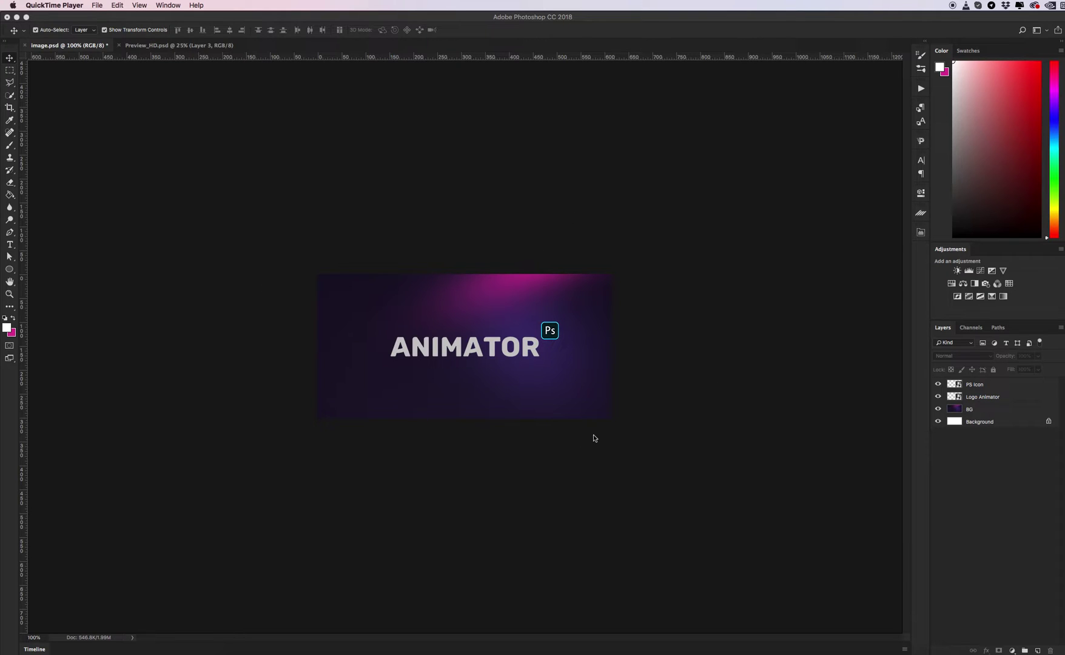
Select the Logo Animator and PS Icon layers in turn, then deselect all layers
click(985, 398)
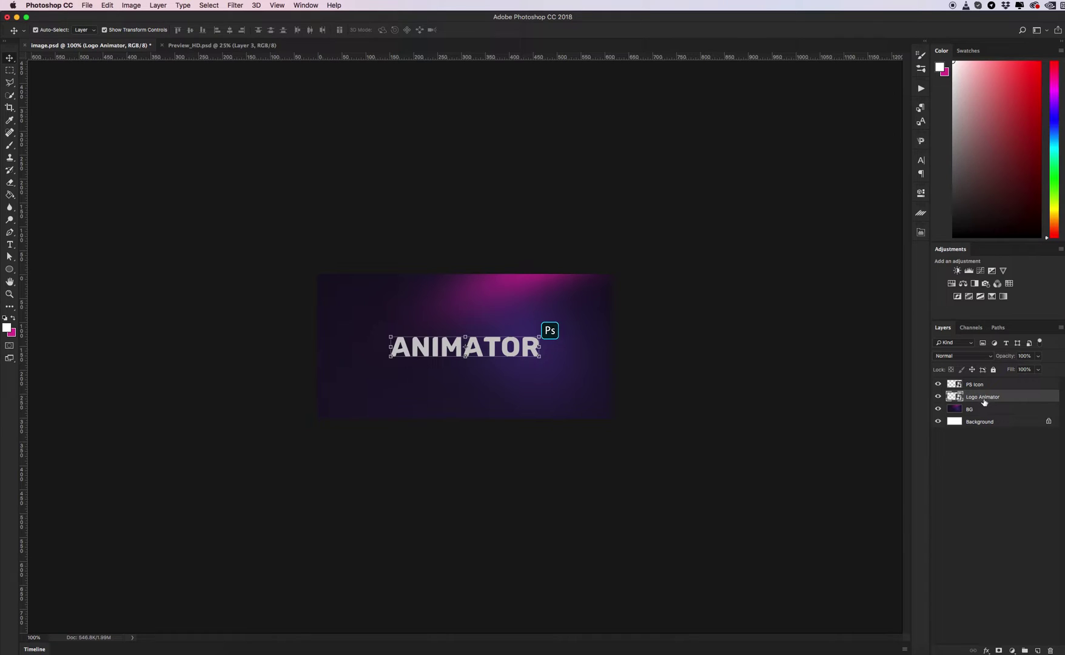
click(983, 388)
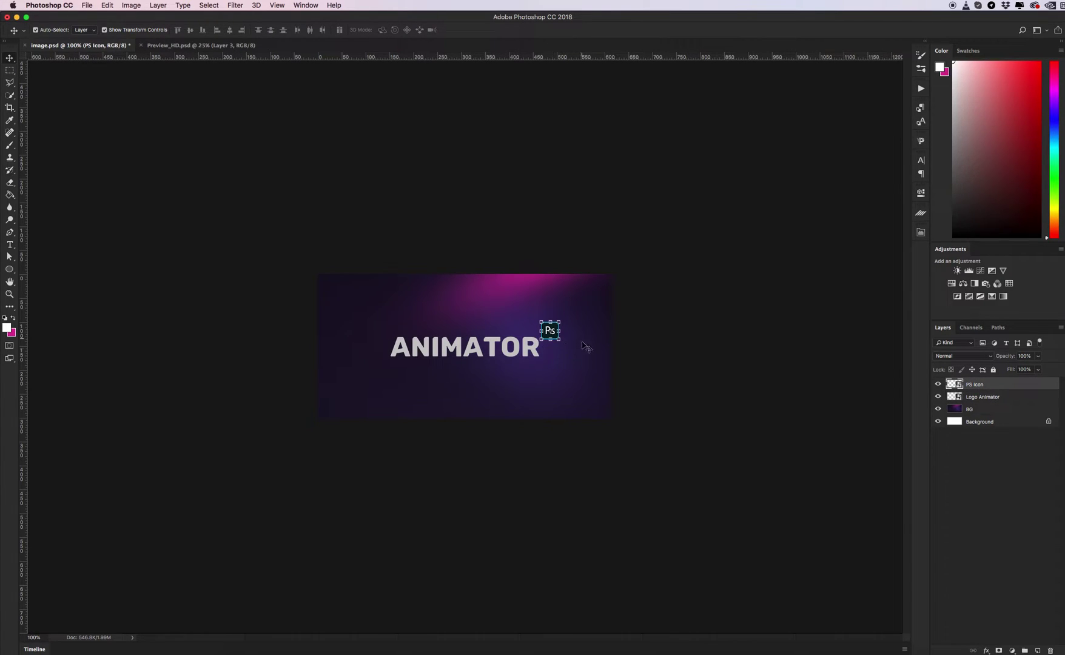
click(641, 362)
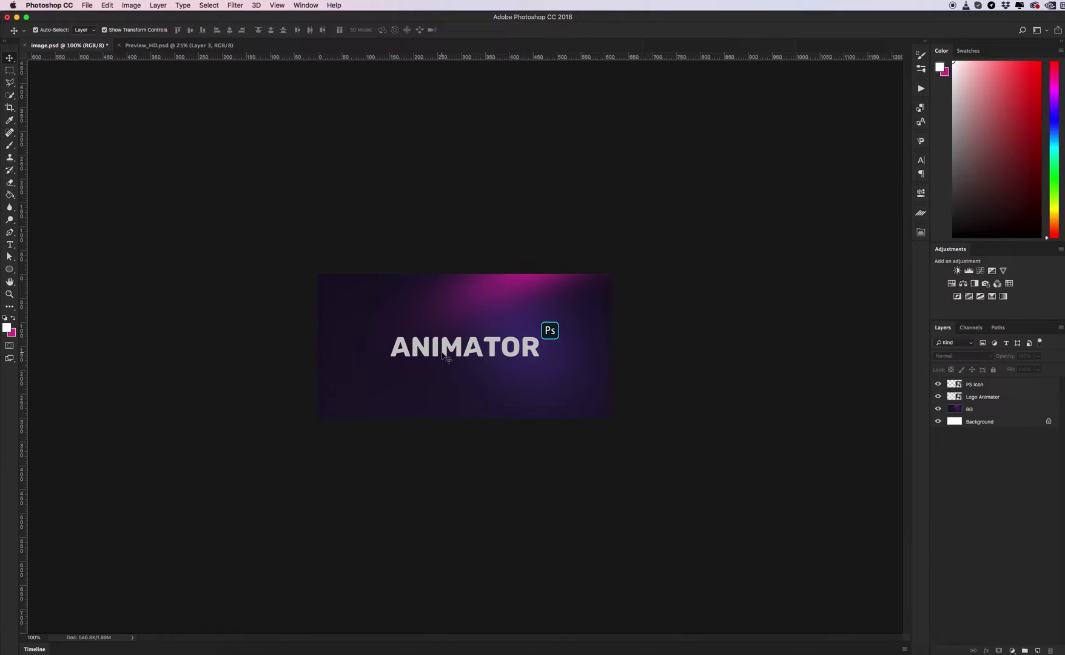
Open the ANIMATOR v.0.7 extension from Window > Extensions
click(308, 5)
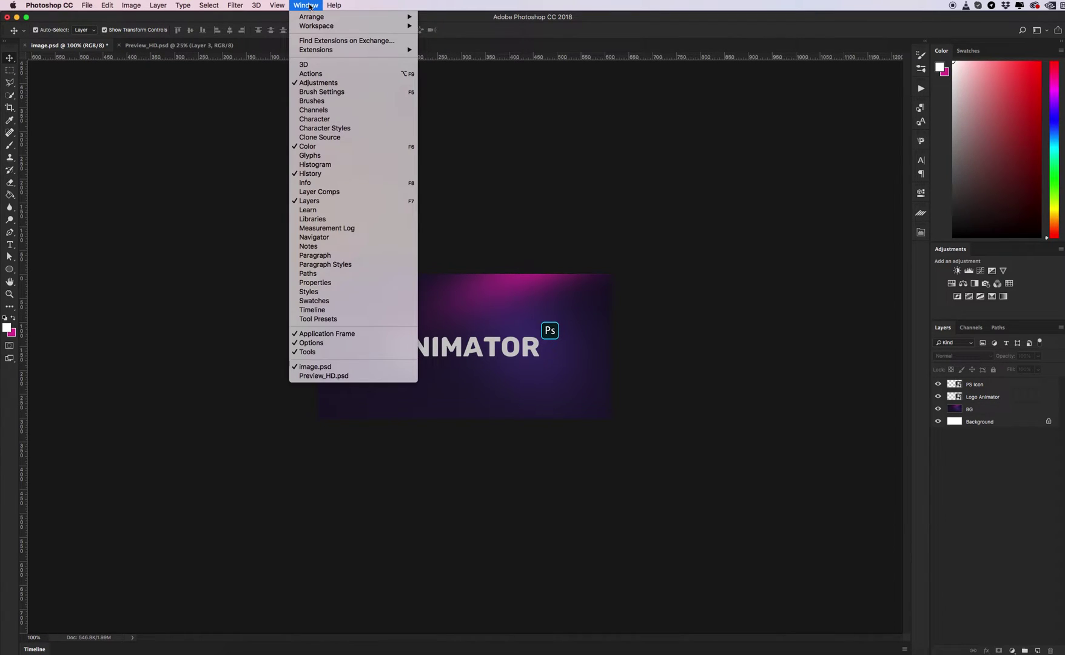
mouse_move(394, 51)
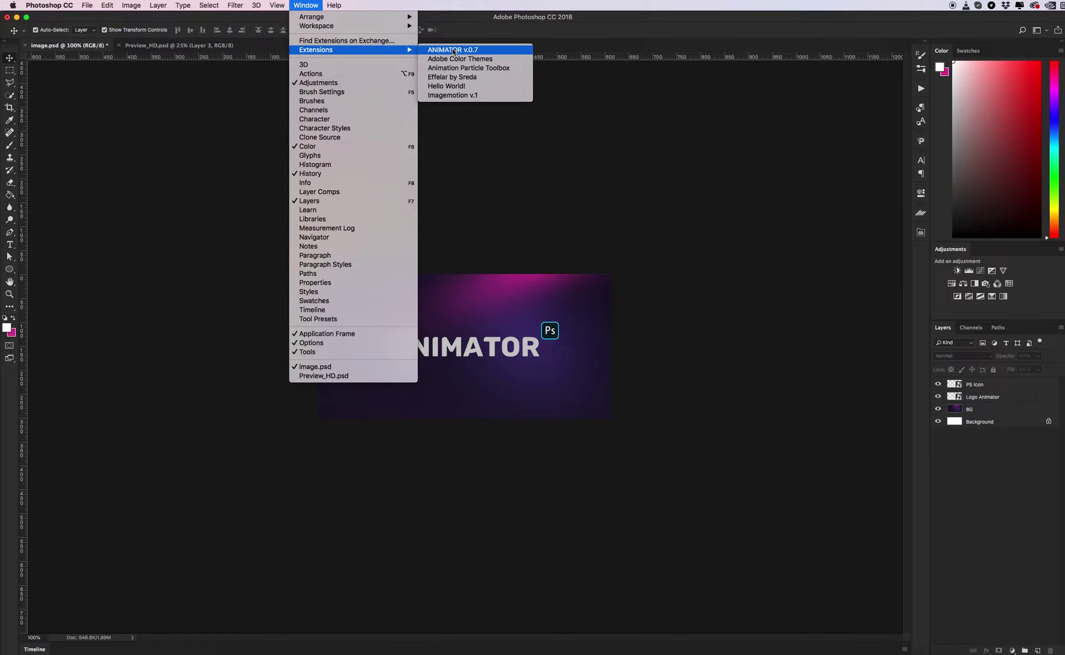
click(453, 50)
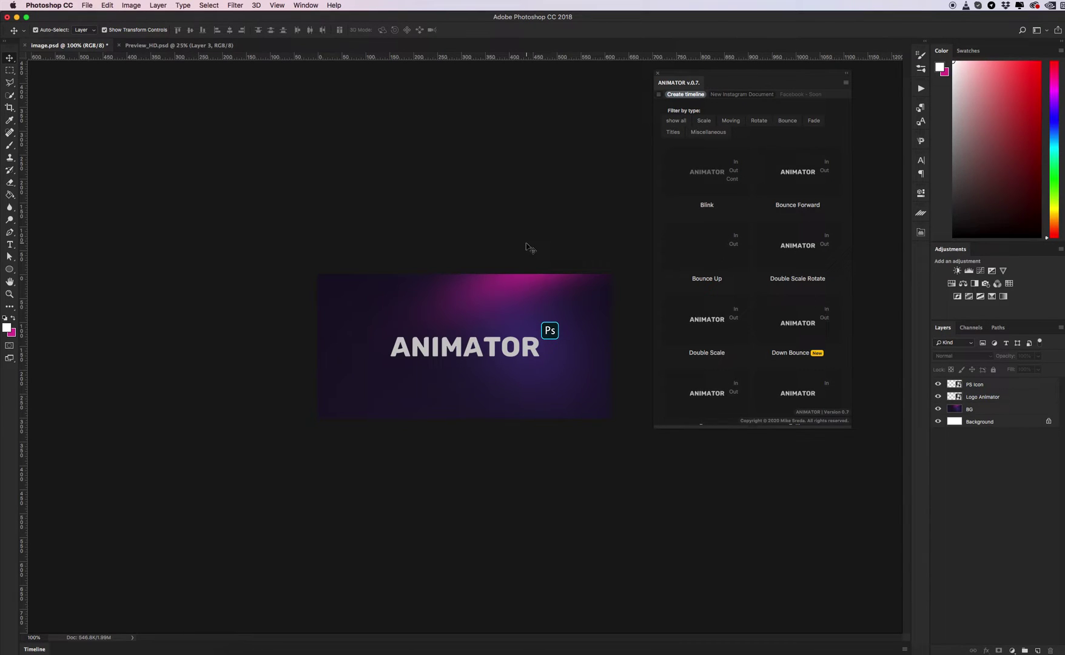
Show the Timeline panel and check the PS Icon, Logo Animator and BG tracks
click(310, 6)
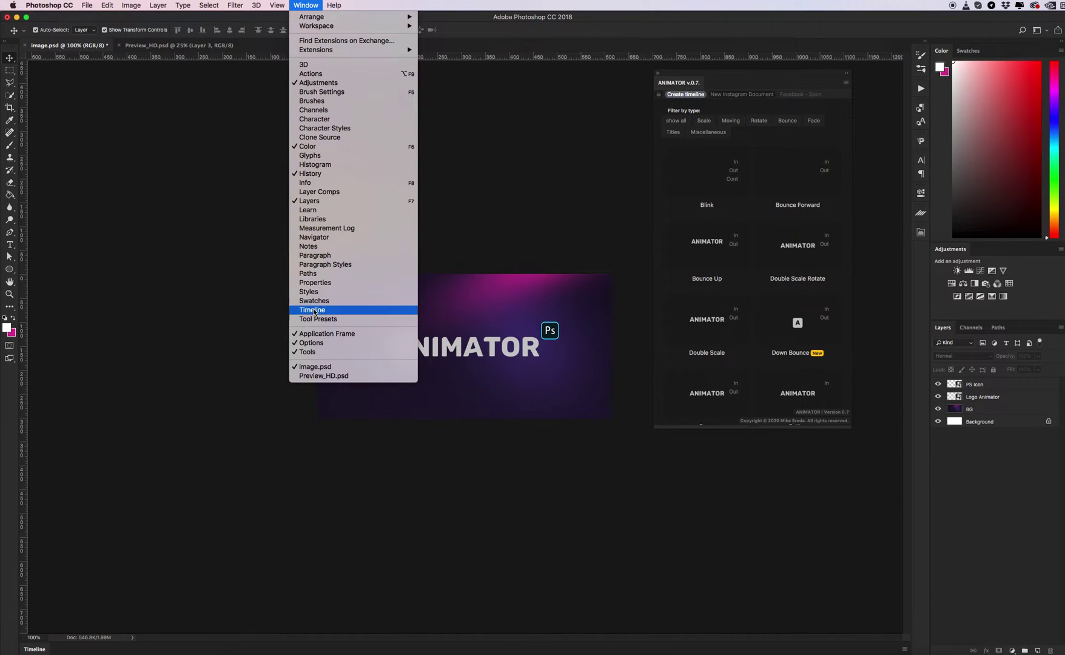
click(315, 310)
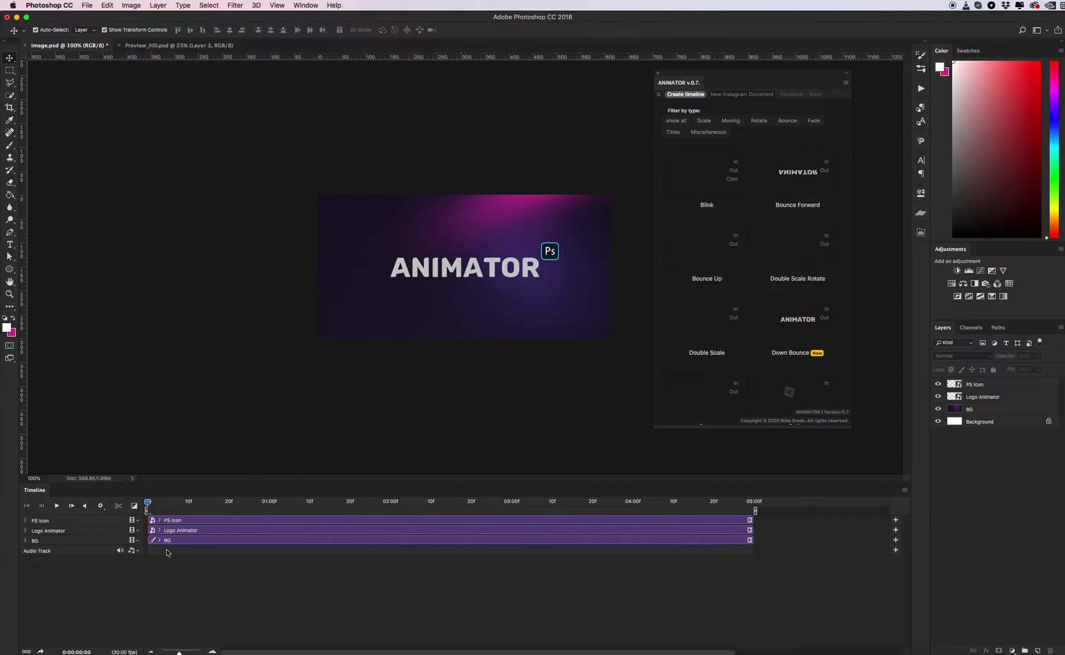
click(378, 520)
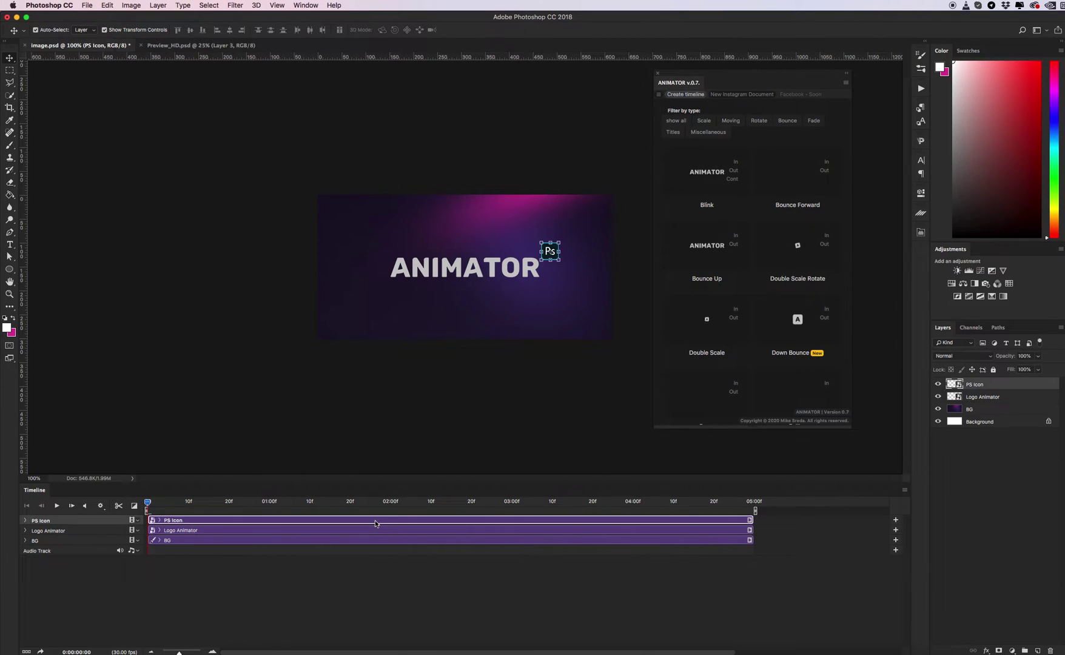
click(369, 531)
click(364, 539)
click(364, 530)
click(364, 519)
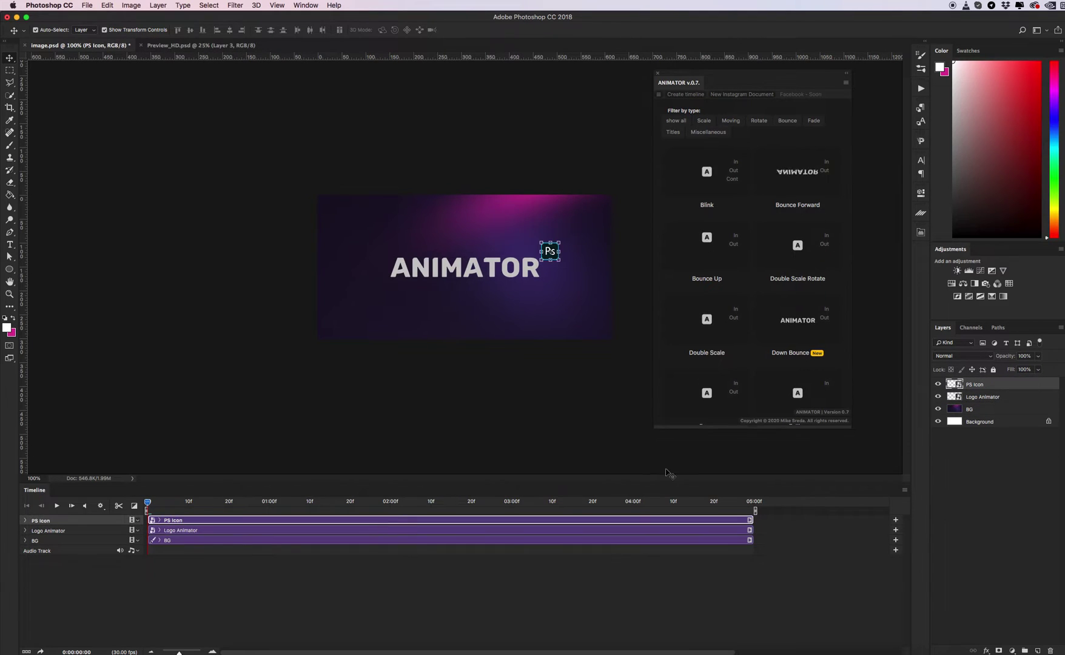
Select the BG layer, deselect all, then select the Logo Animator layer
click(979, 408)
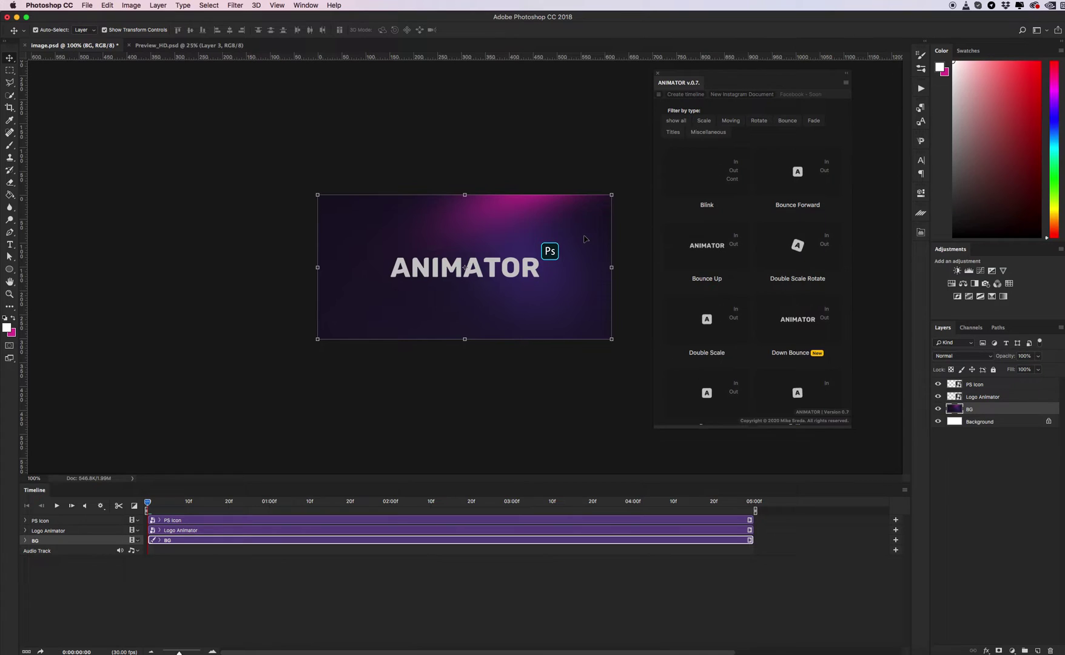
click(577, 177)
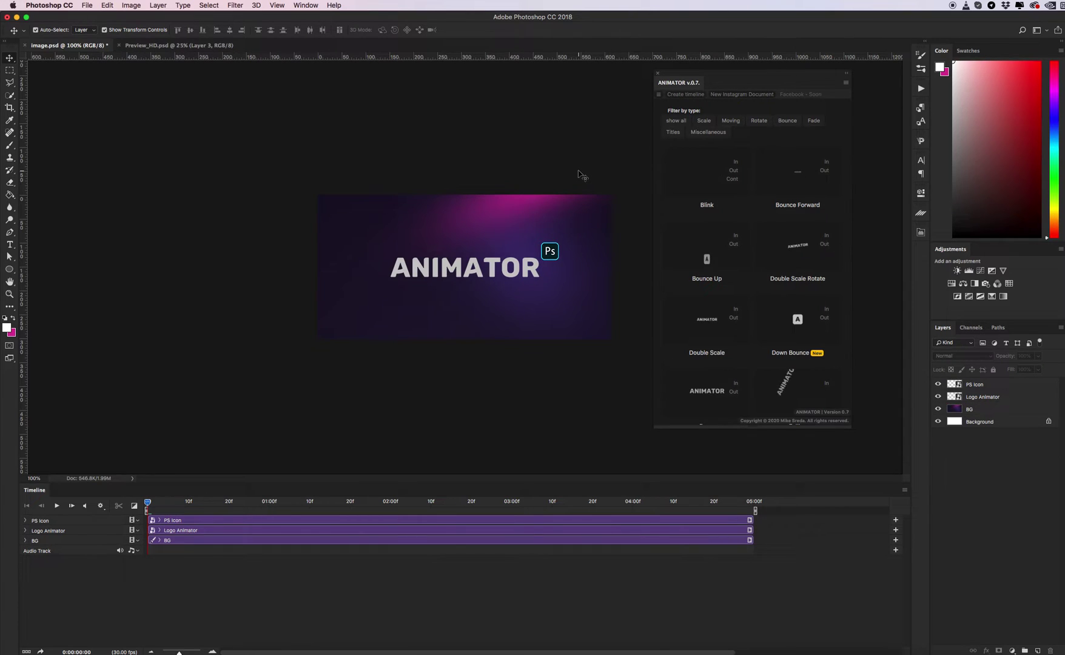
click(510, 267)
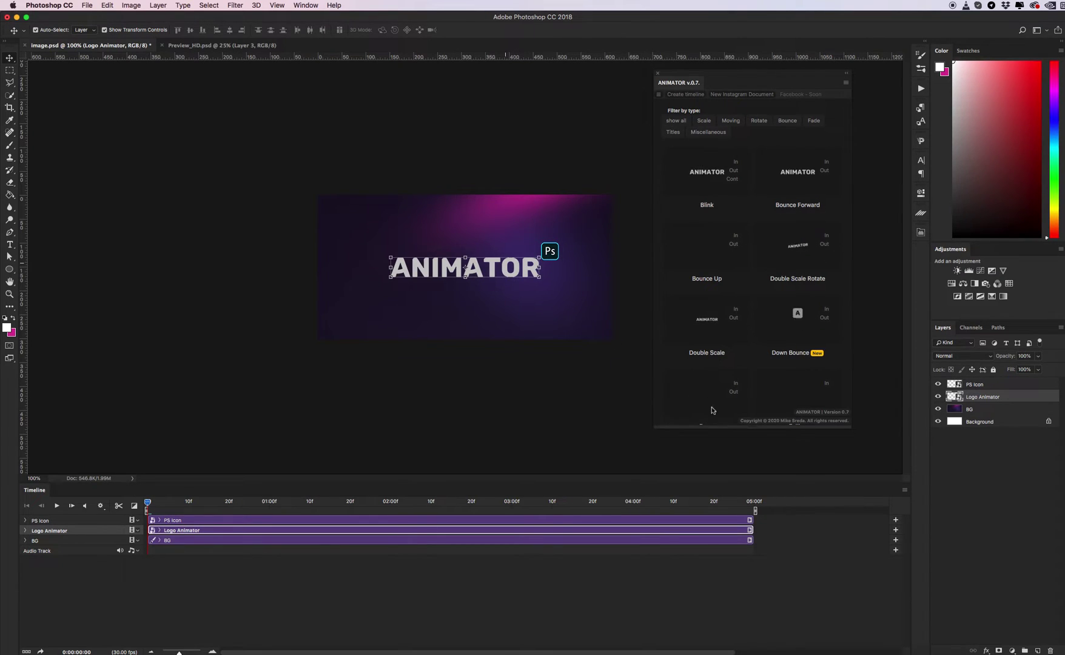
Duplicate the Logo Animator layer as 'Logo Animator copy'
right_click(979, 400)
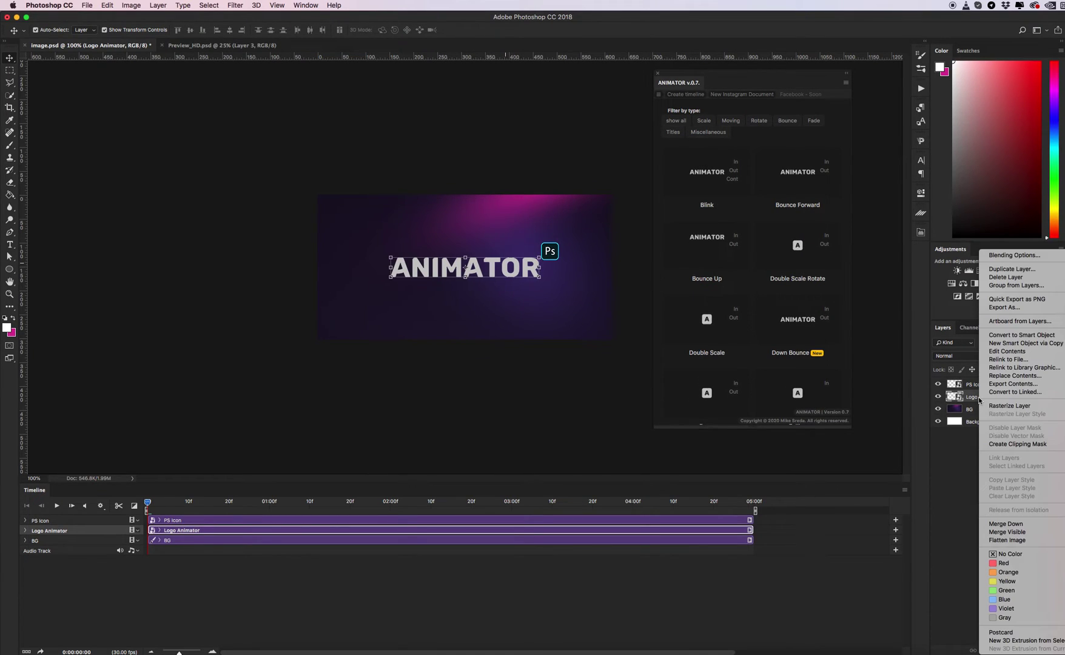
click(1012, 269)
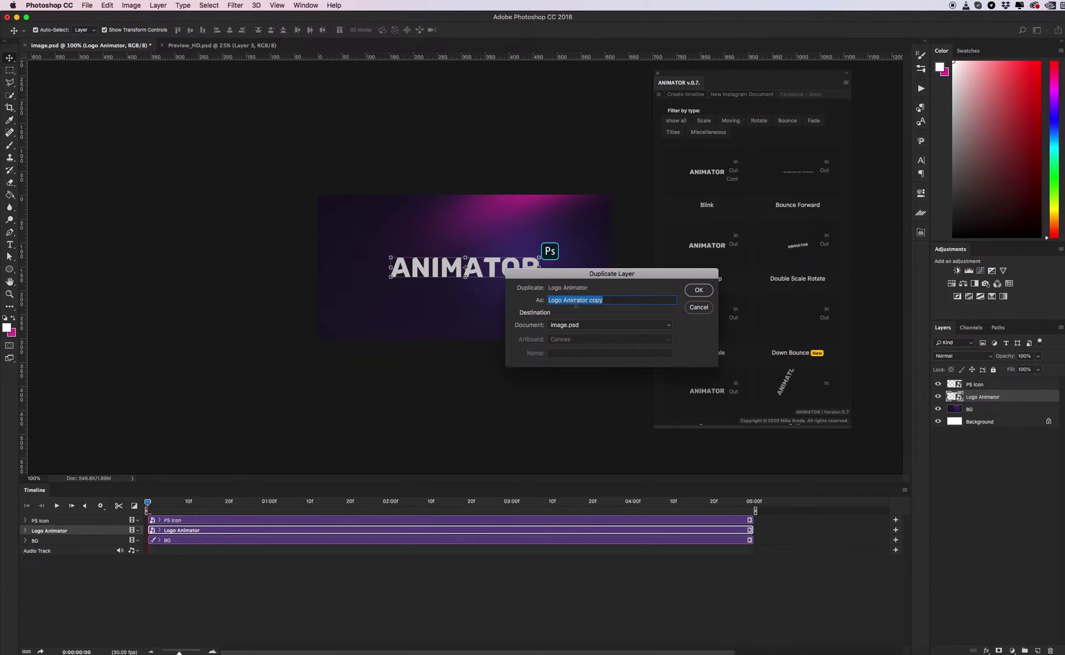
click(699, 290)
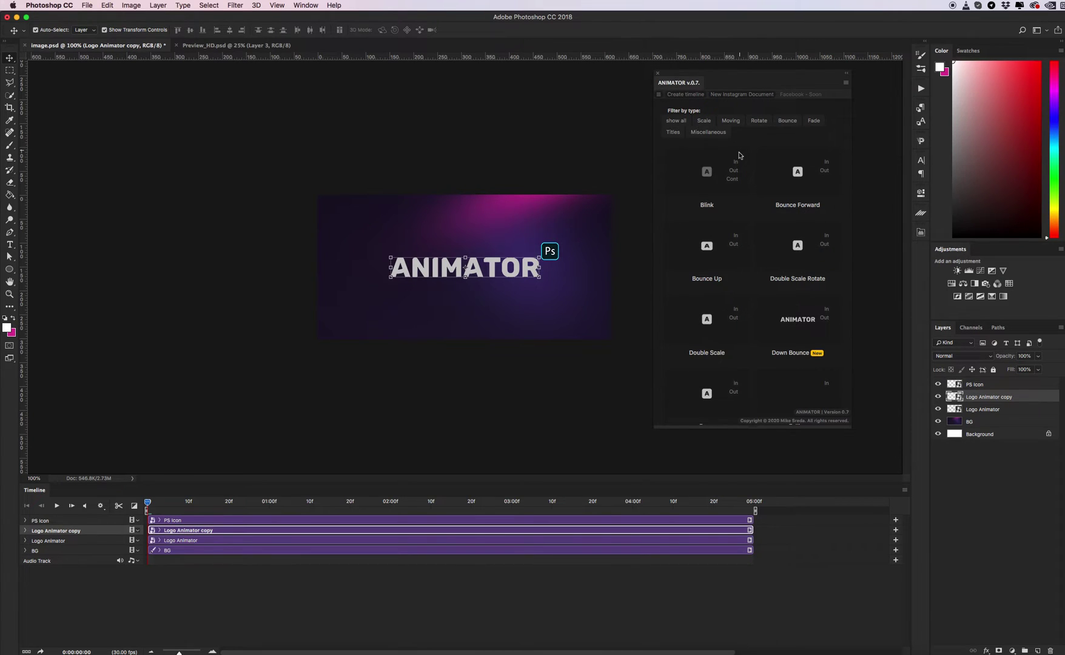
Browse the ANIMATOR presets, try the Miscellaneous filter, then filter to Scale presets
scroll(745, 218, down, 2)
scroll(746, 218, down, 2)
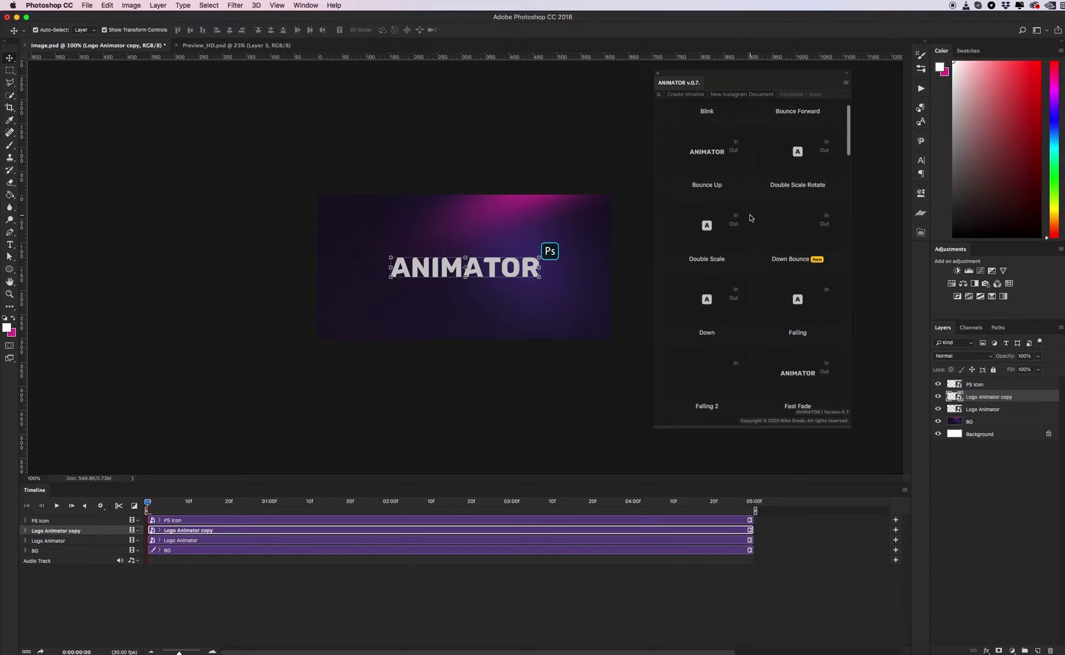
scroll(750, 217, down, 2)
scroll(750, 218, down, 2)
scroll(750, 219, down, 1)
scroll(749, 219, up, 7)
scroll(750, 219, up, 2)
click(705, 121)
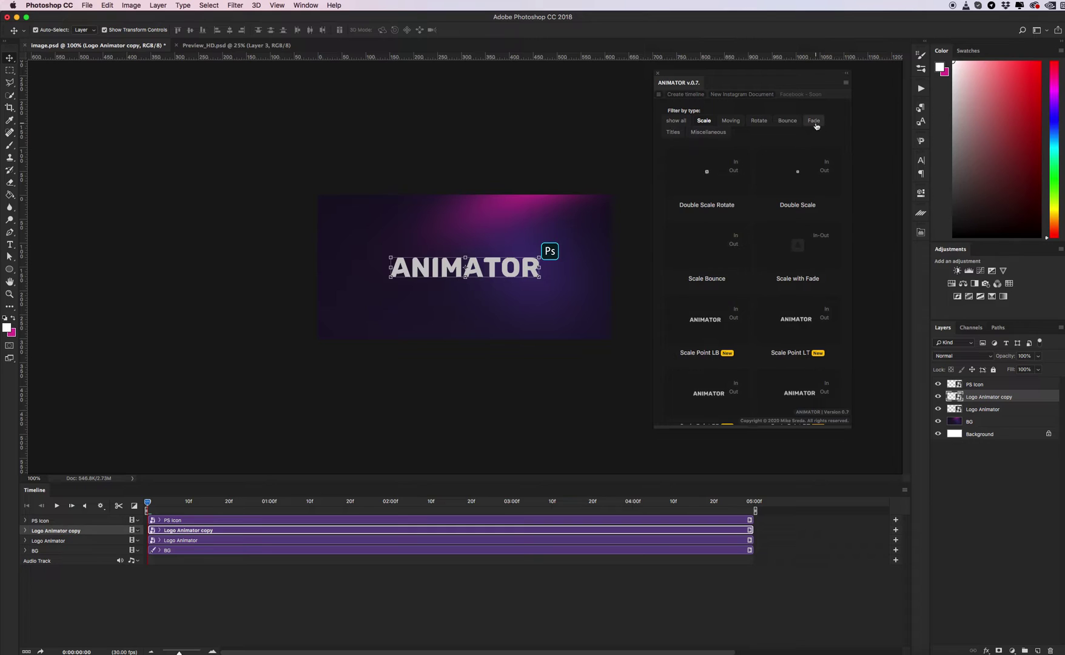
click(707, 133)
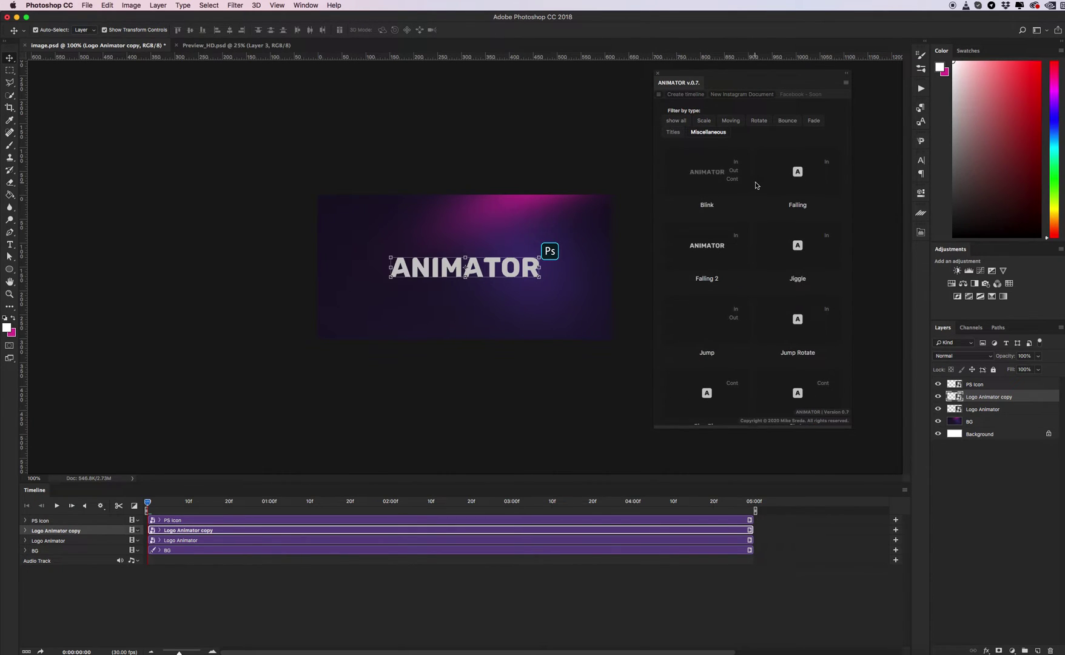
scroll(755, 238, down, 2)
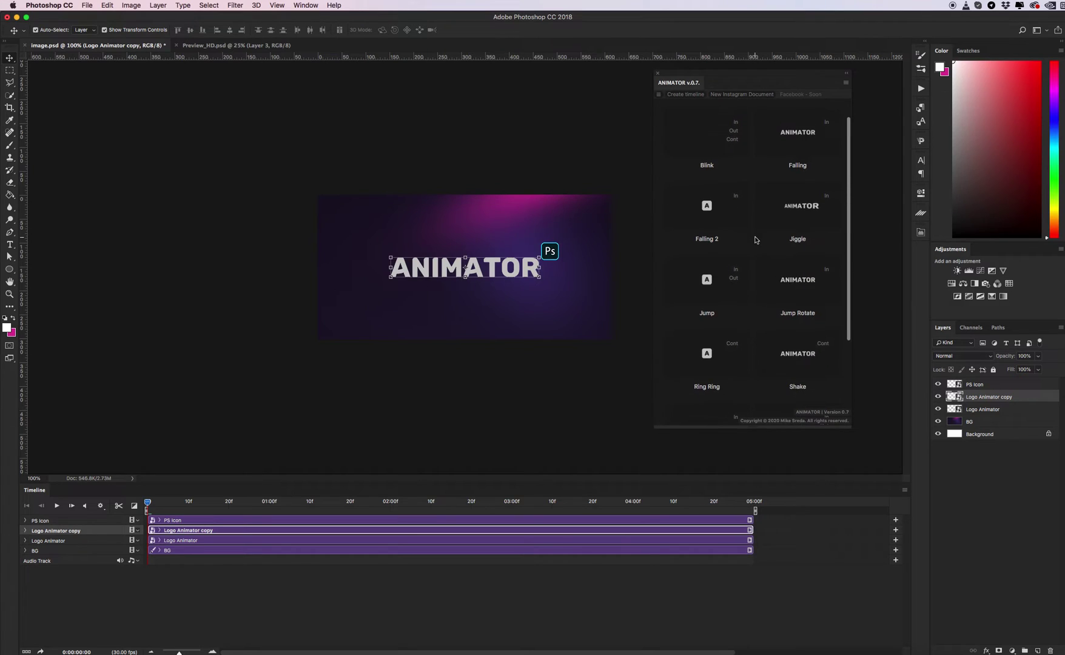
scroll(754, 237, up, 2)
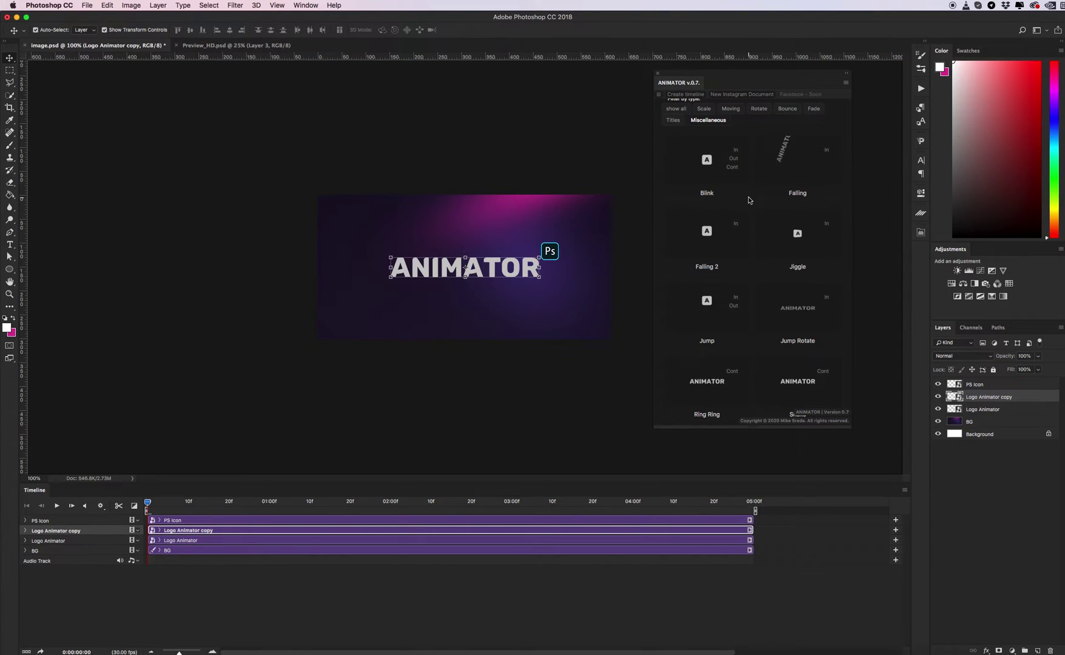
click(704, 110)
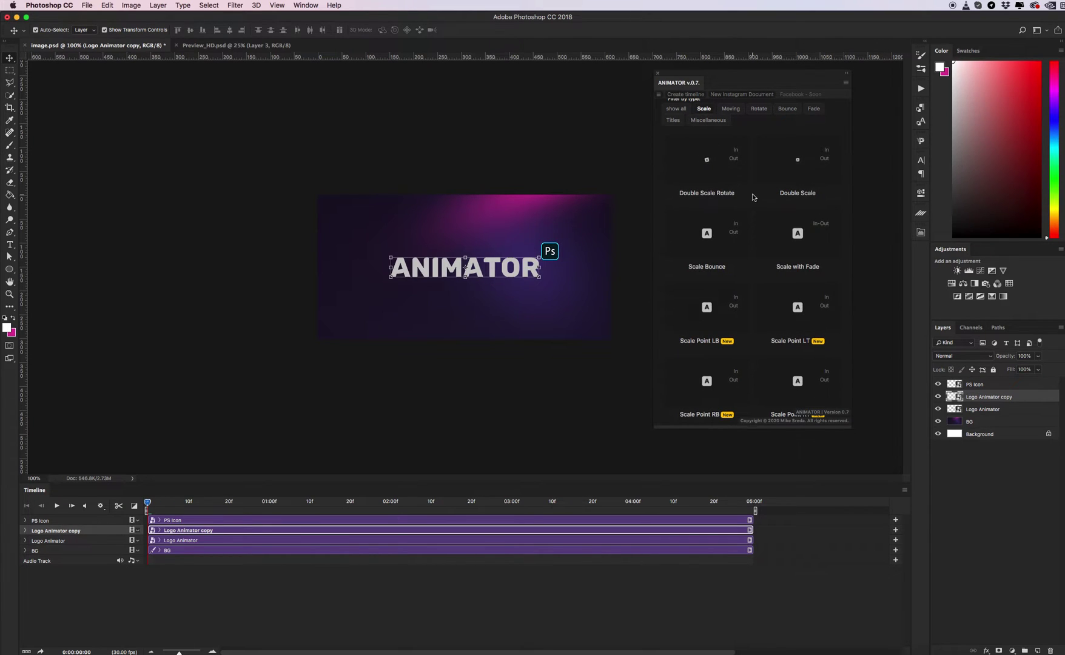
Apply Scale Up Bounce IN to the copy, hide Logo Animator and PS Icon, and preview frame 3
click(735, 224)
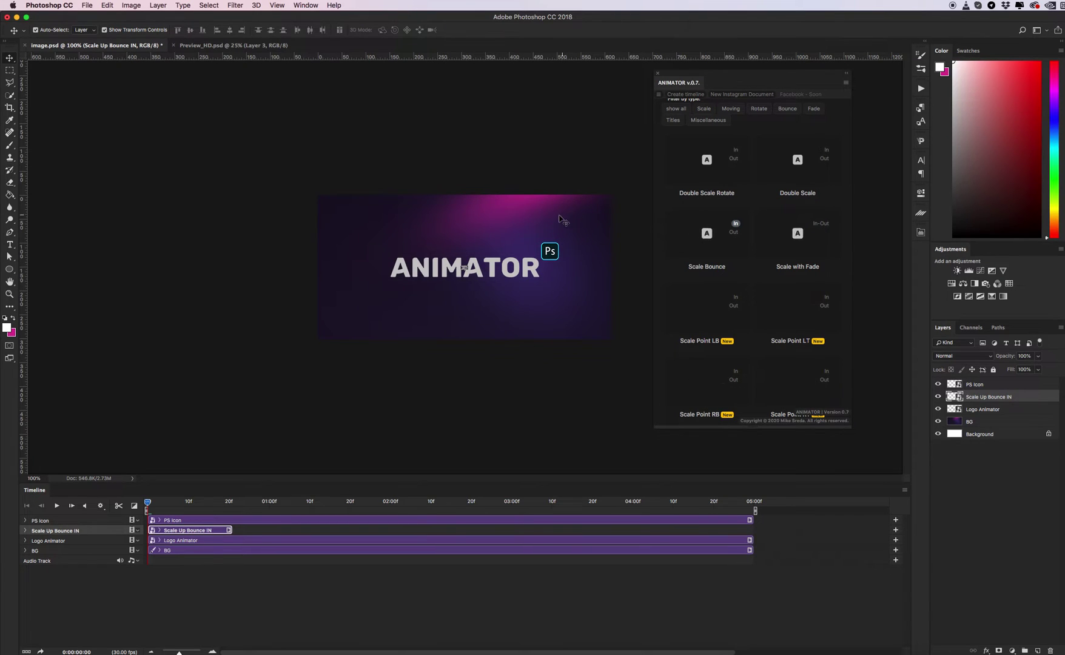
click(938, 409)
click(938, 384)
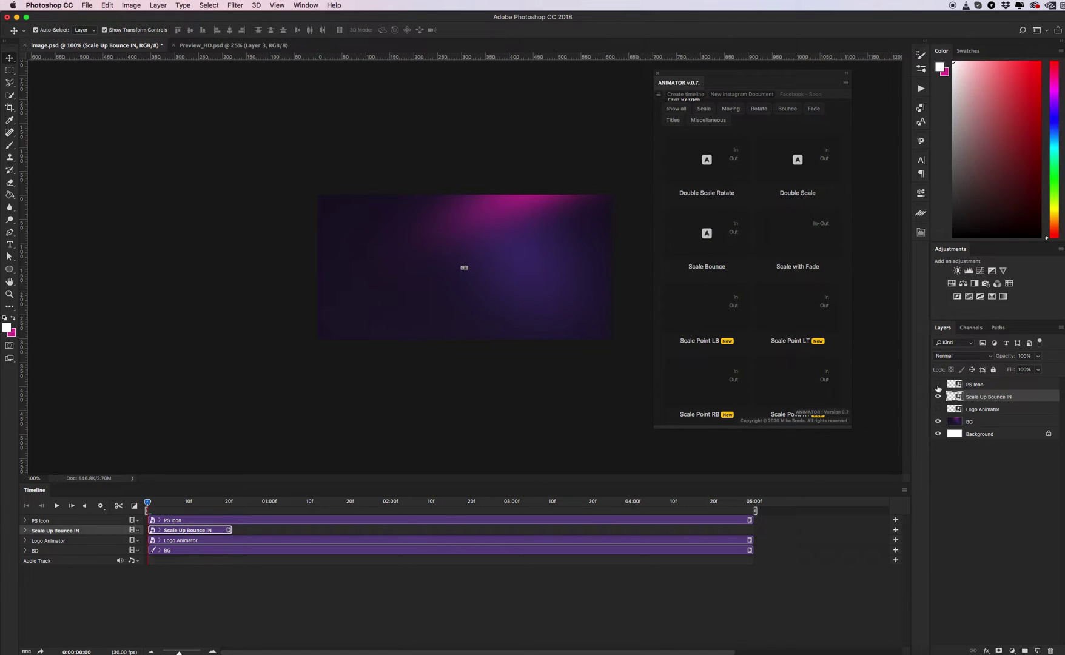
mouse_move(148, 502)
mouse_down()
mouse_move(212, 503)
mouse_move(149, 506)
mouse_up()
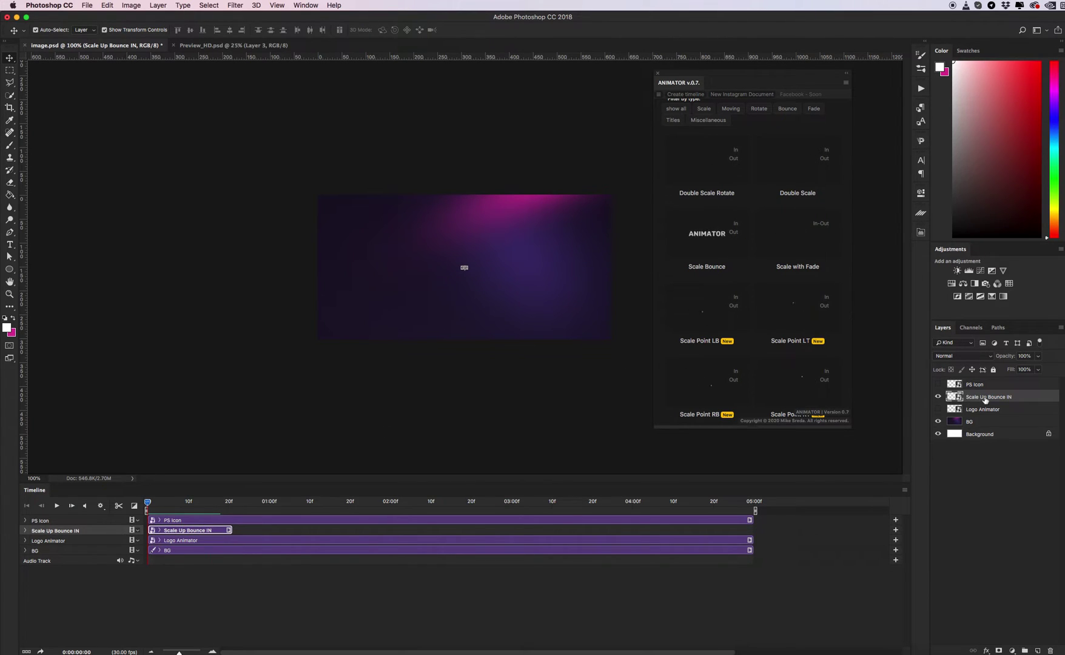
Rename the Scale Up Bounce IN layer to 'Start' and show Logo Animator again
double_click(1008, 399)
text(Start)
key(Return)
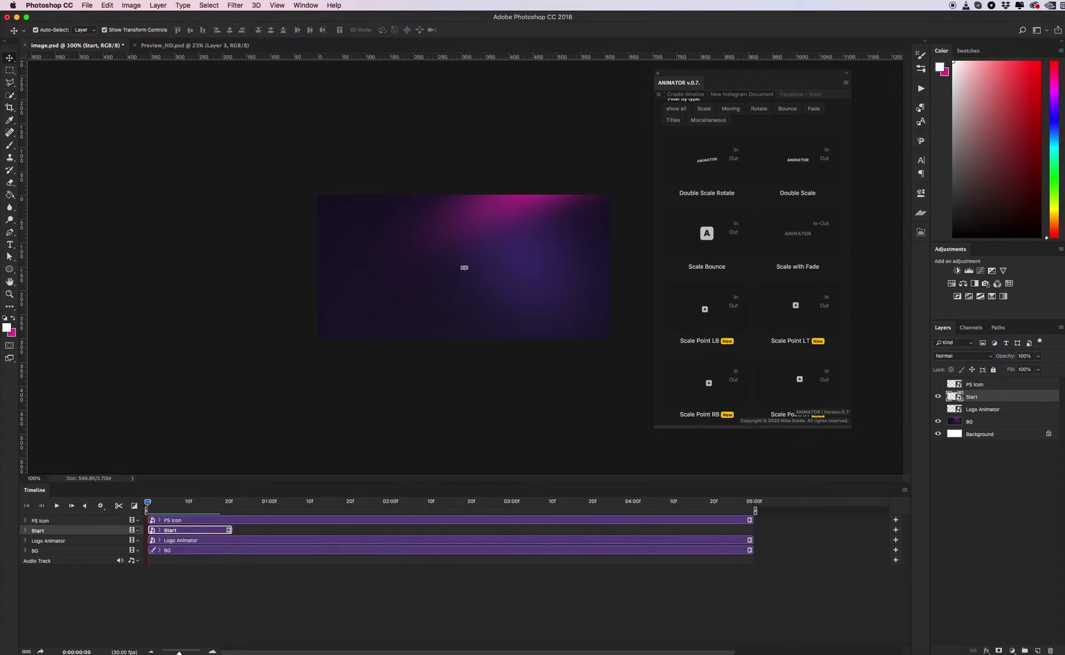
click(938, 409)
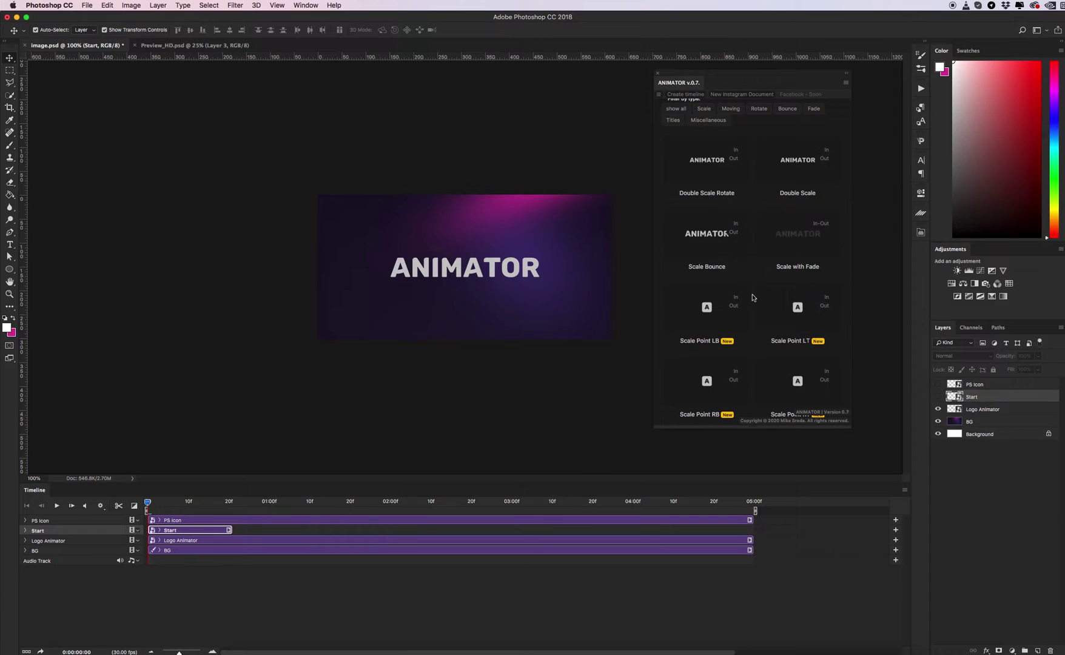
Duplicate the Logo Animator layer as a new copy
click(986, 409)
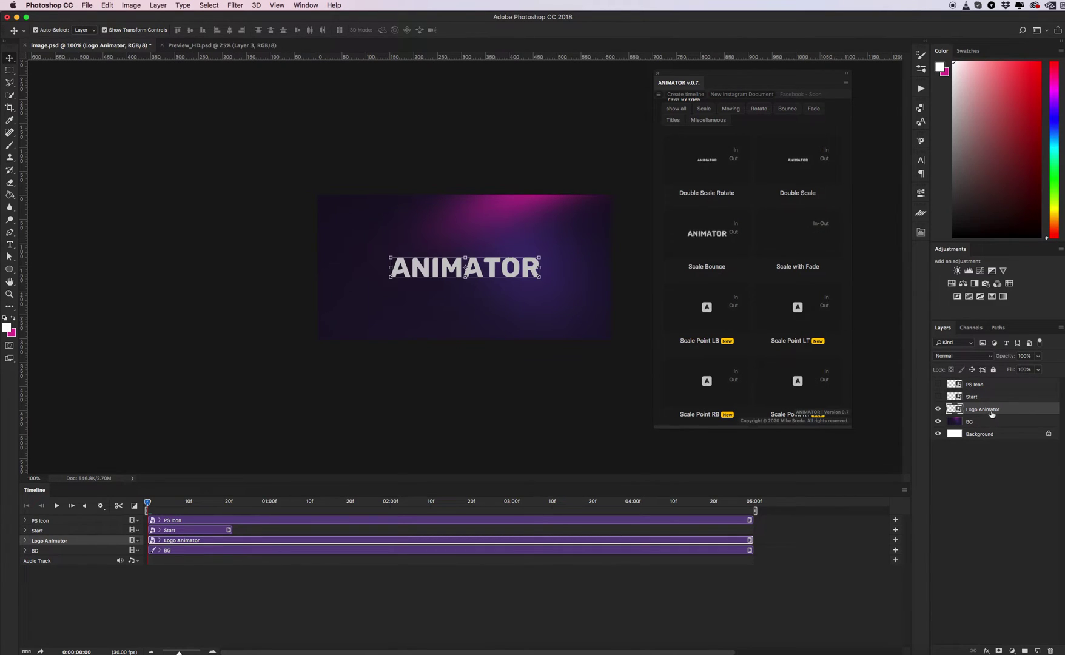
right_click(988, 411)
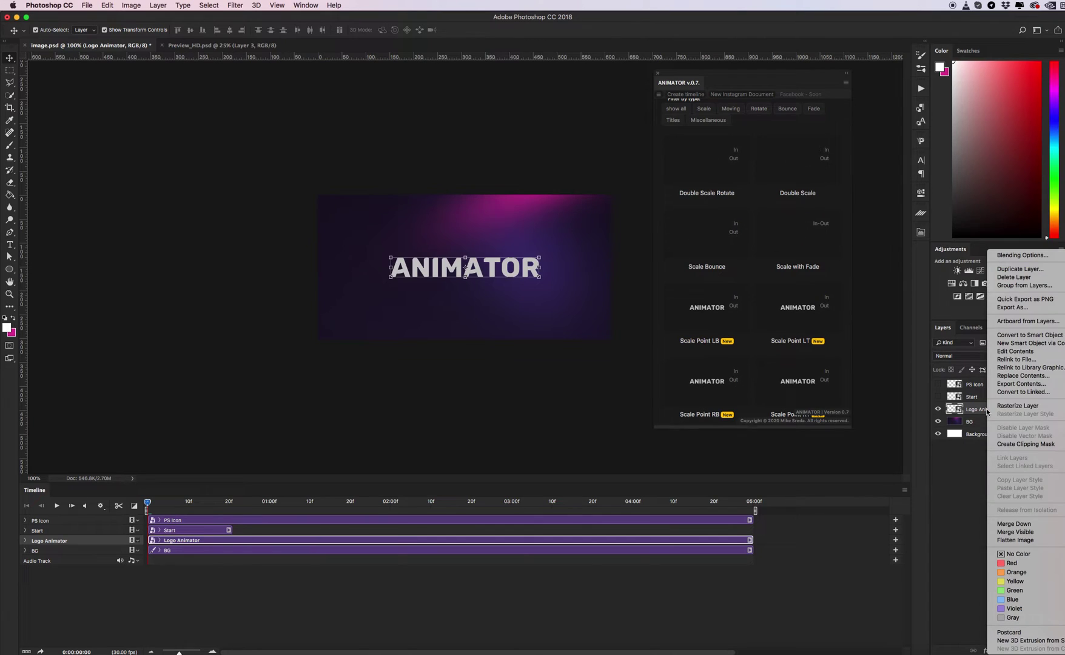
click(1019, 268)
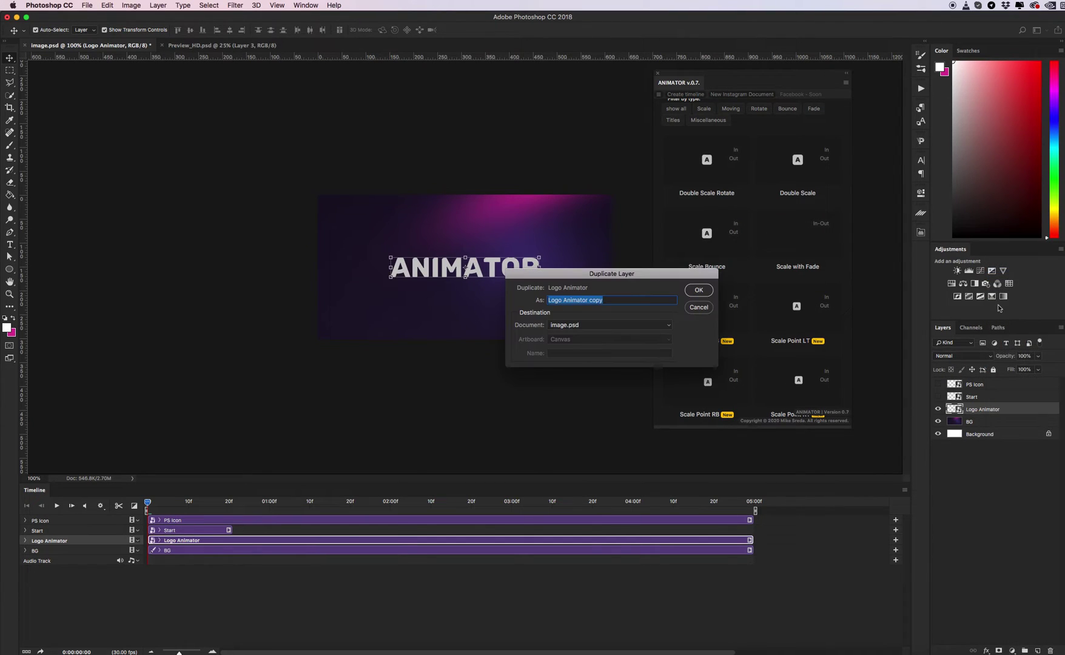
click(698, 290)
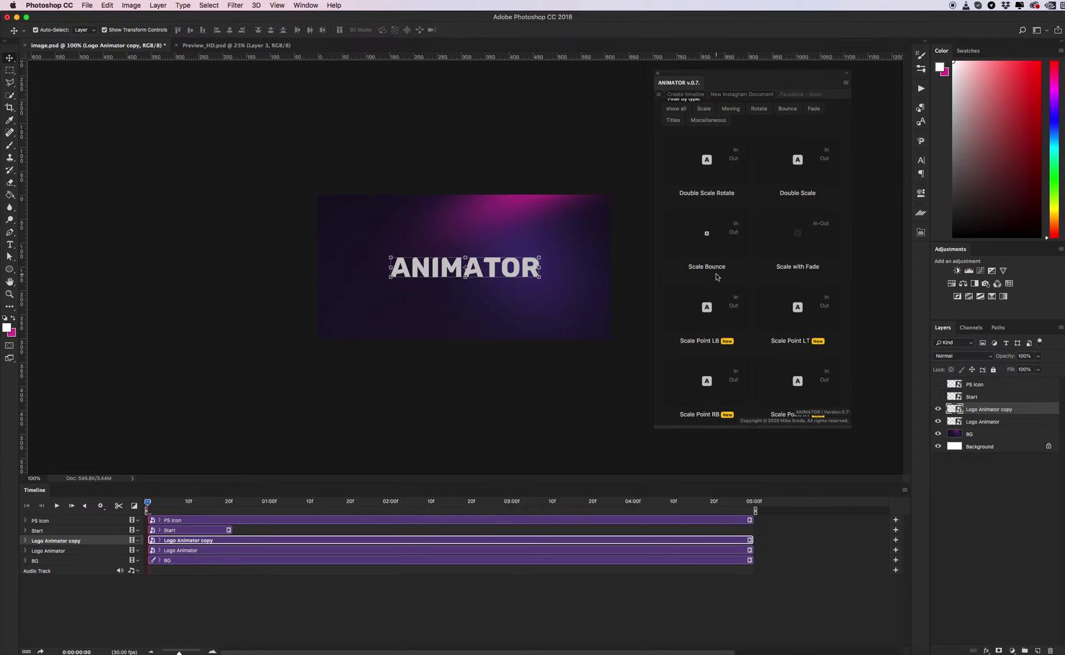
Apply the Moving > Down Bounce OUT preset to the copy, hide the original, and preview it
scroll(721, 161, up, 2)
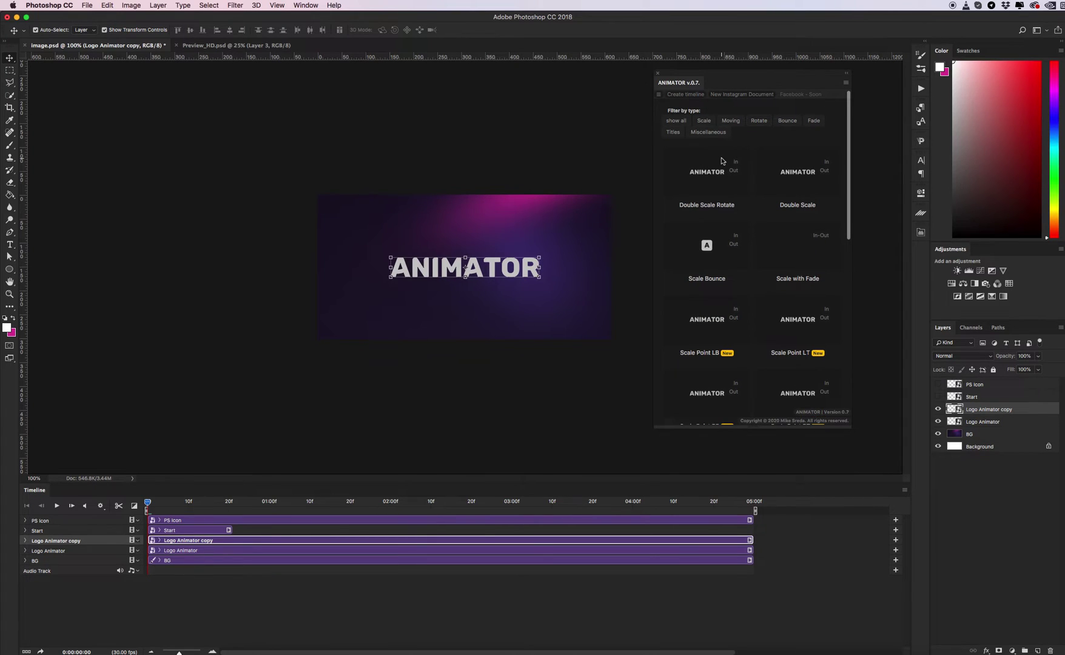
click(731, 121)
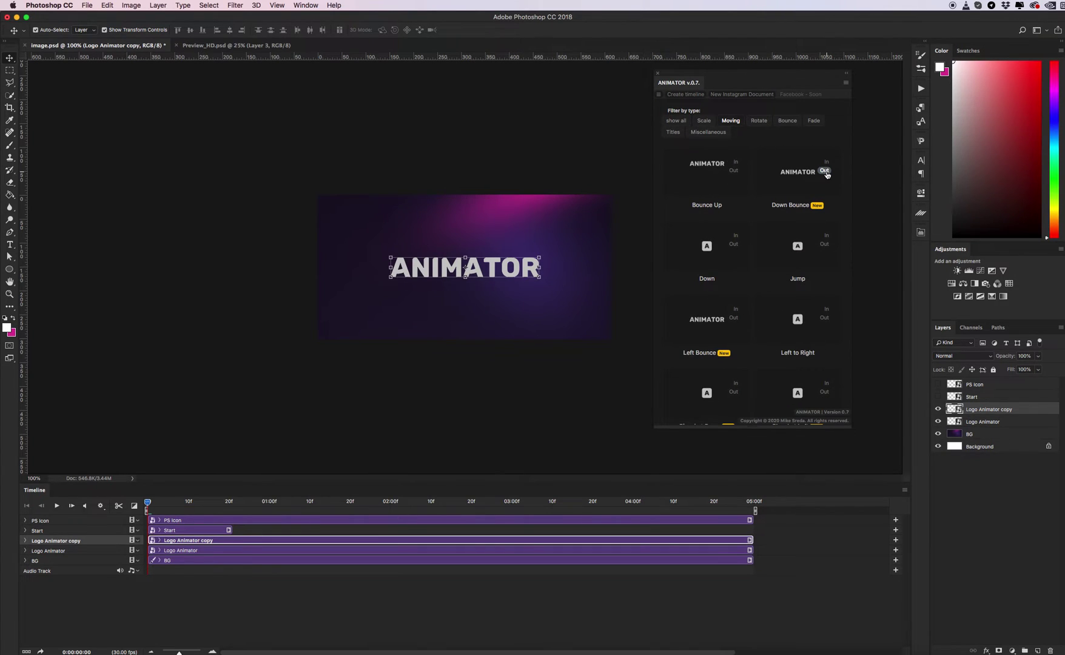
click(822, 171)
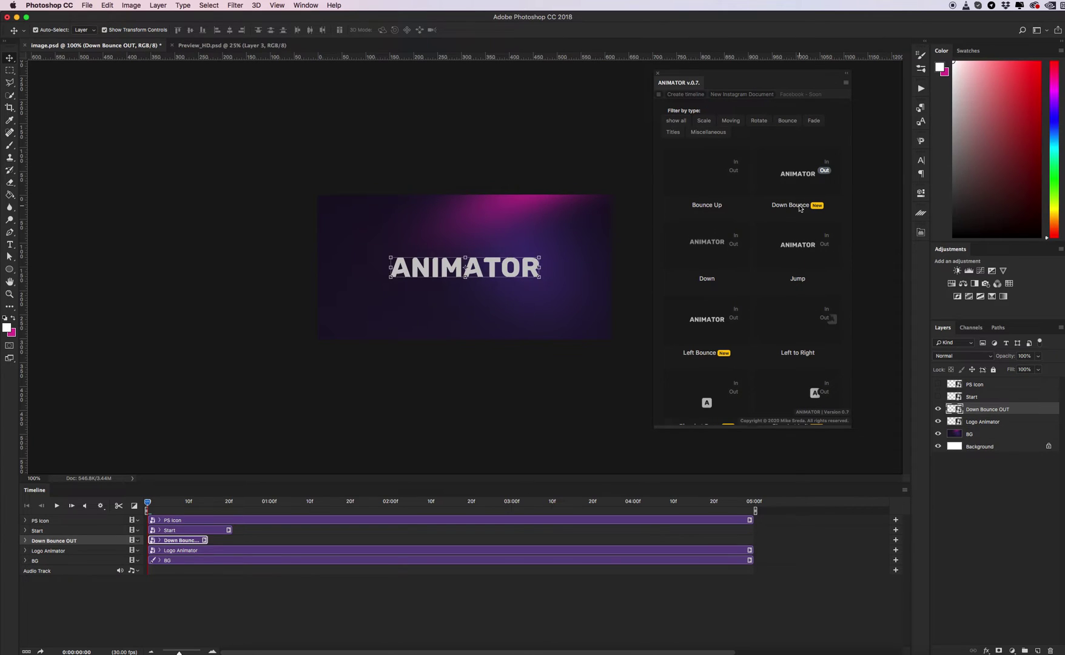
click(938, 422)
click(962, 421)
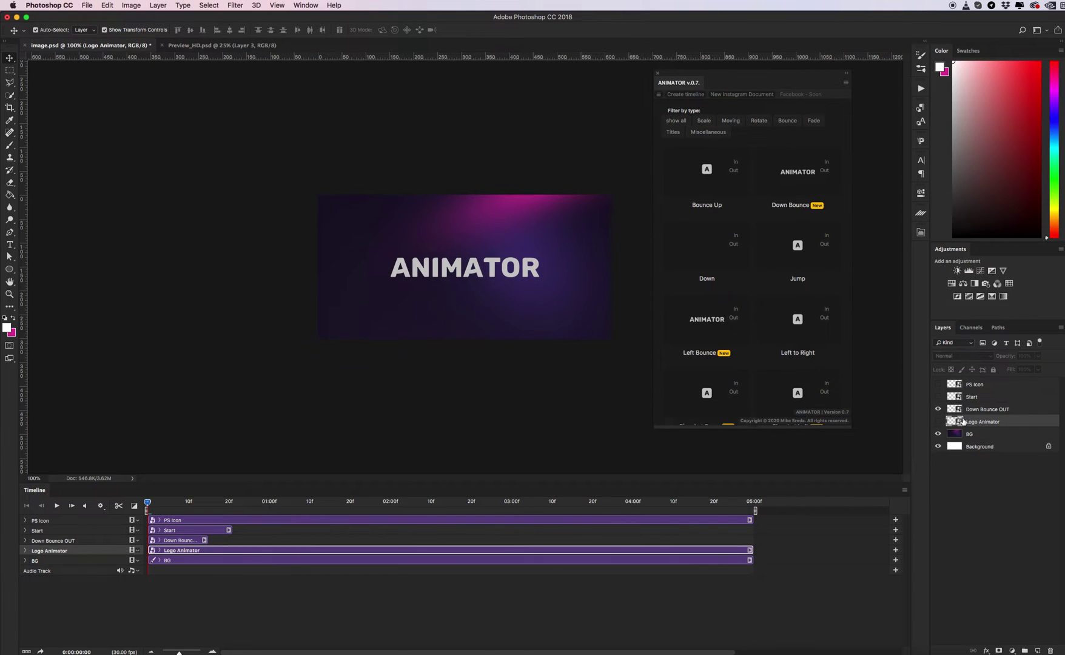
click(985, 409)
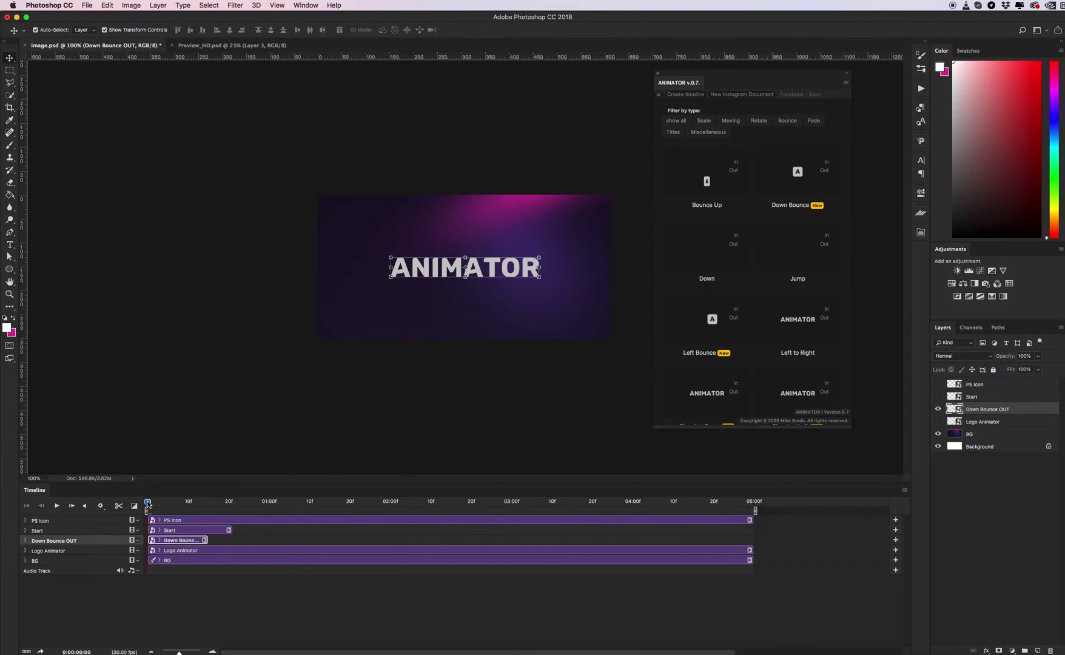
drag(151, 502, 173, 502)
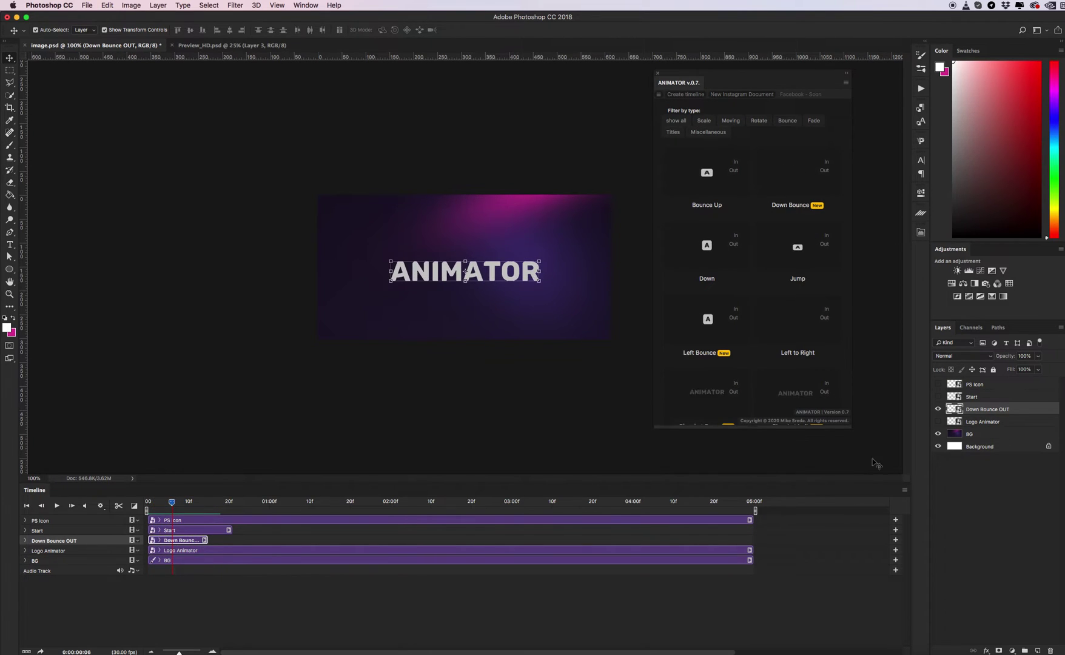
Rename the Down Bounce OUT layer to 'End'
double_click(987, 409)
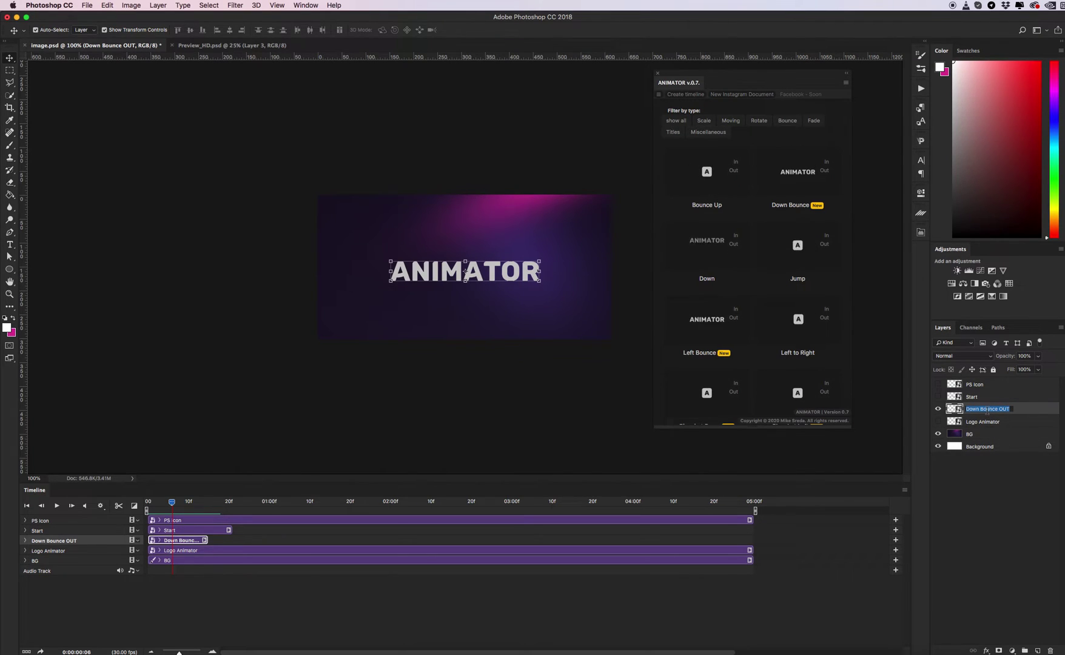
text(End)
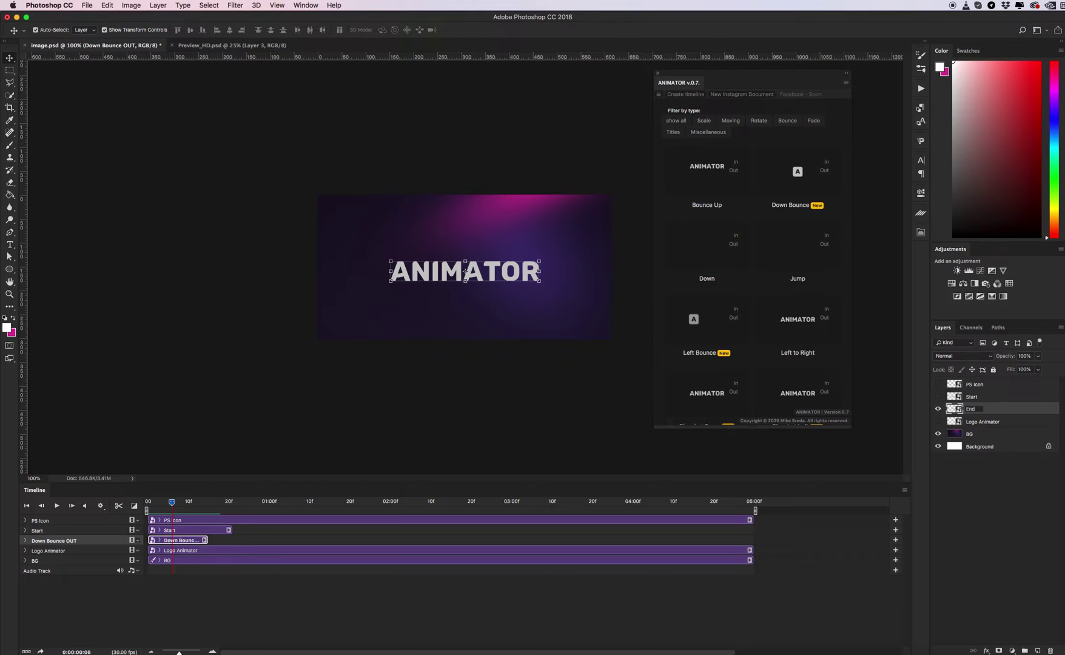
key(Return)
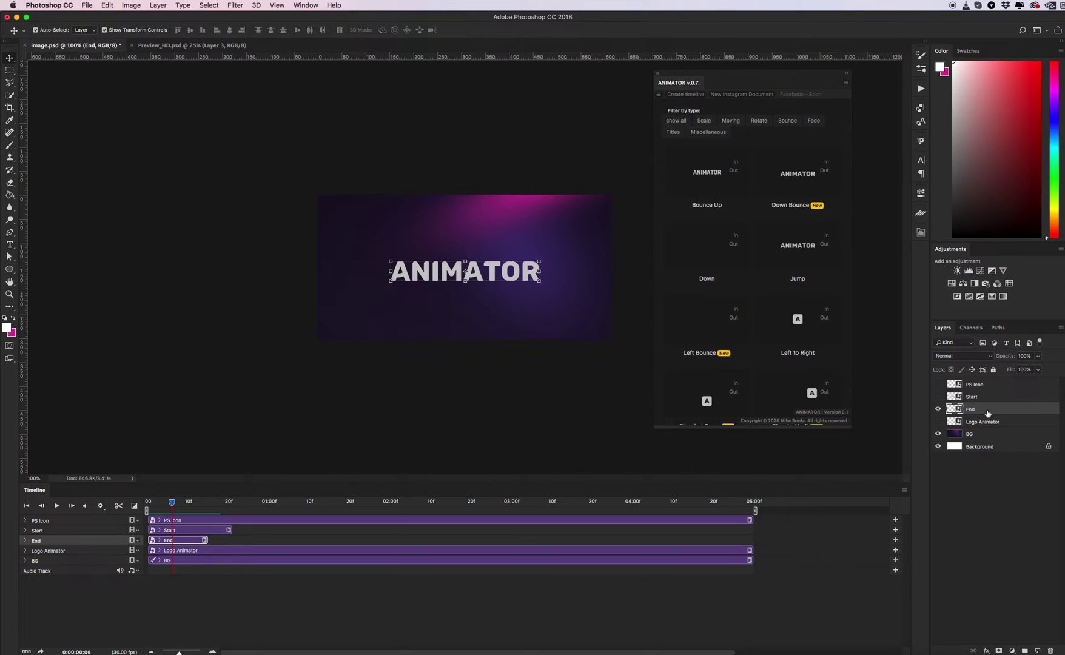
Make the Start layer visible and move the End clip to follow the Start clip
click(938, 409)
click(937, 408)
click(938, 397)
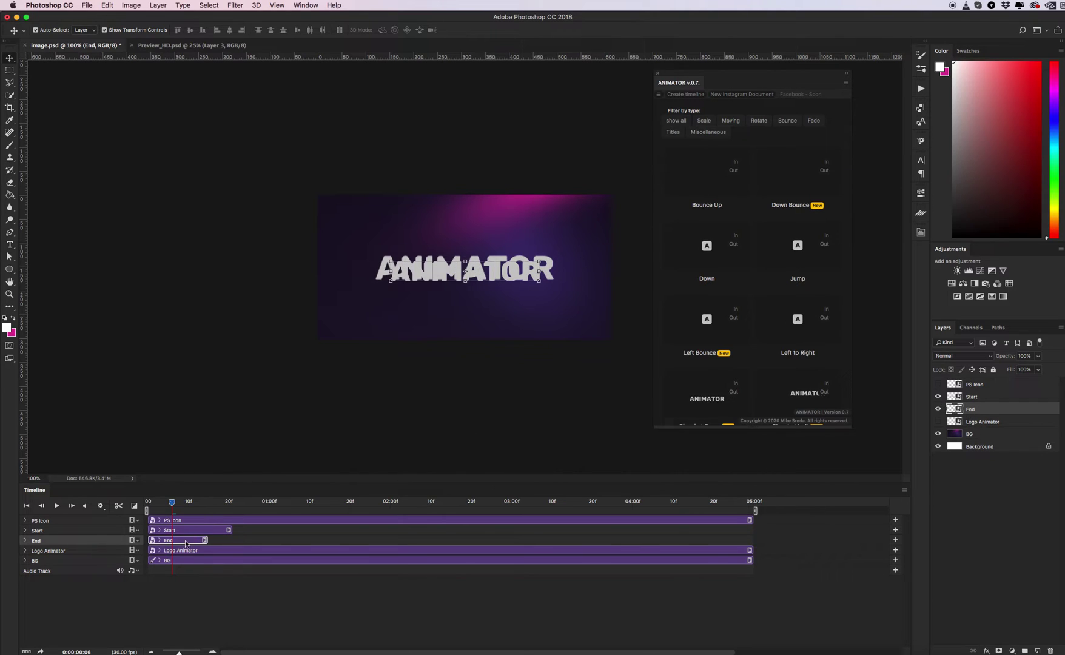
drag(180, 540, 255, 539)
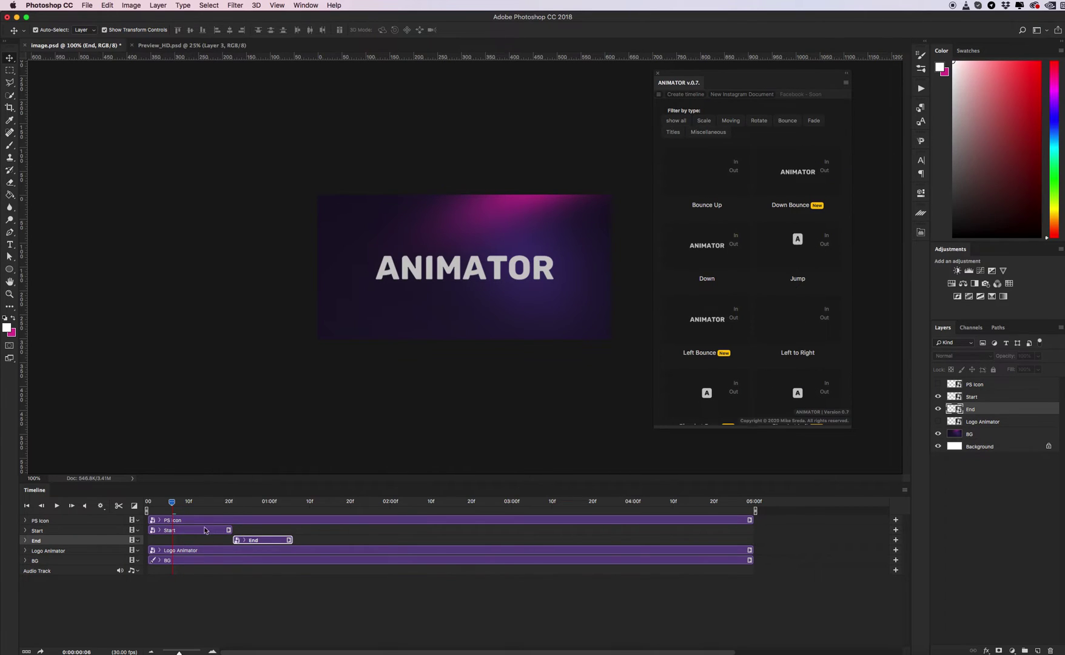
Return to the start of the timeline and play, then stop, the animation preview
drag(179, 507, 155, 502)
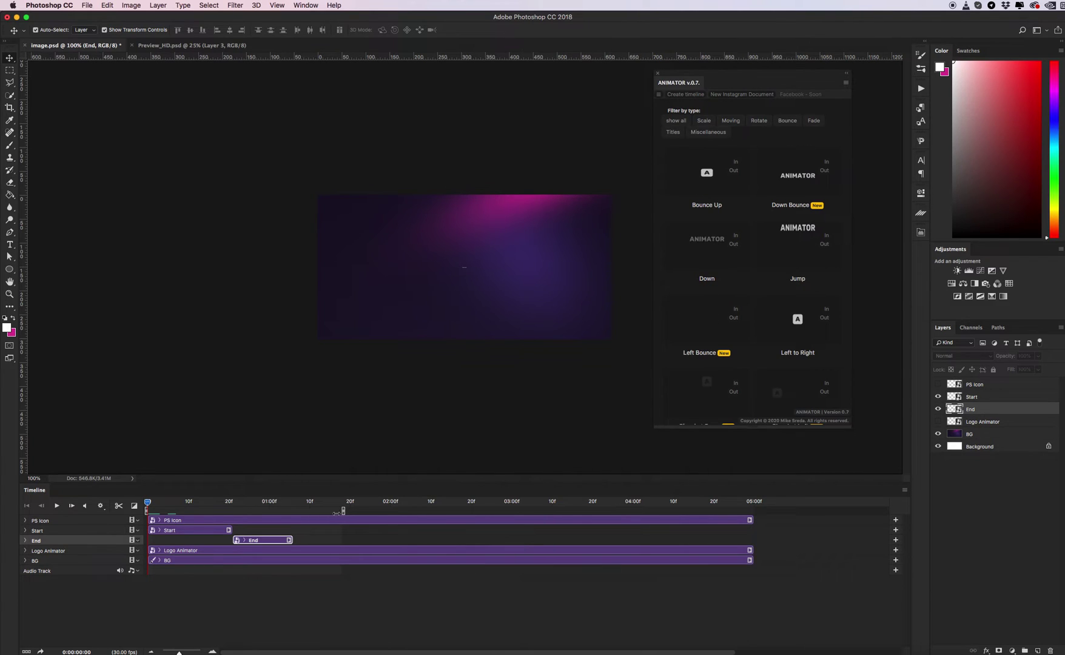
key(space)
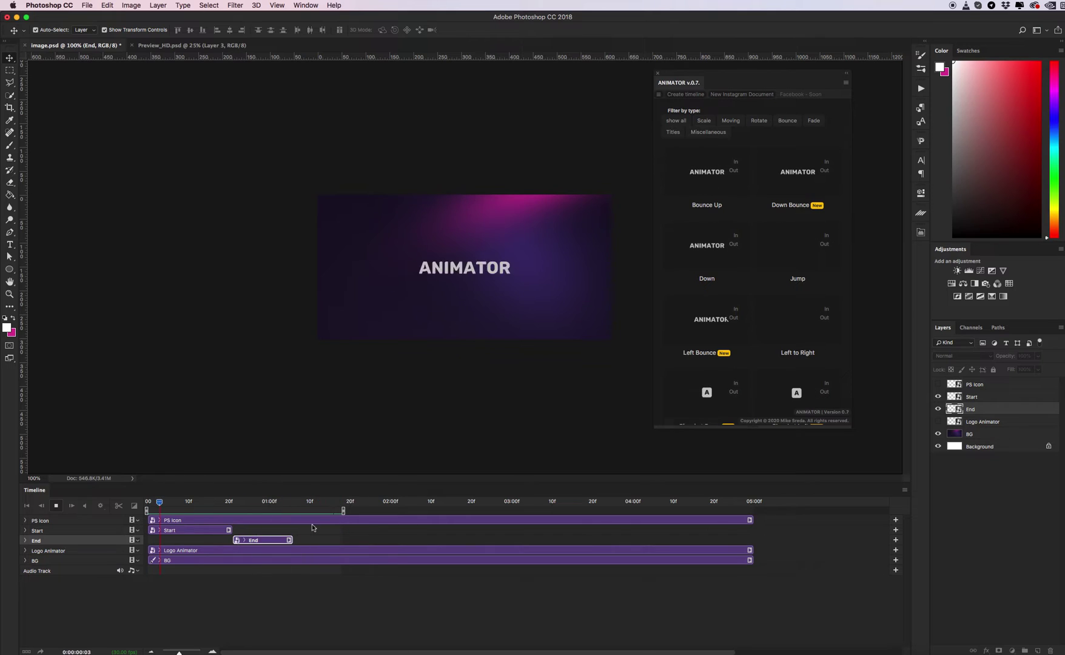
key(space)
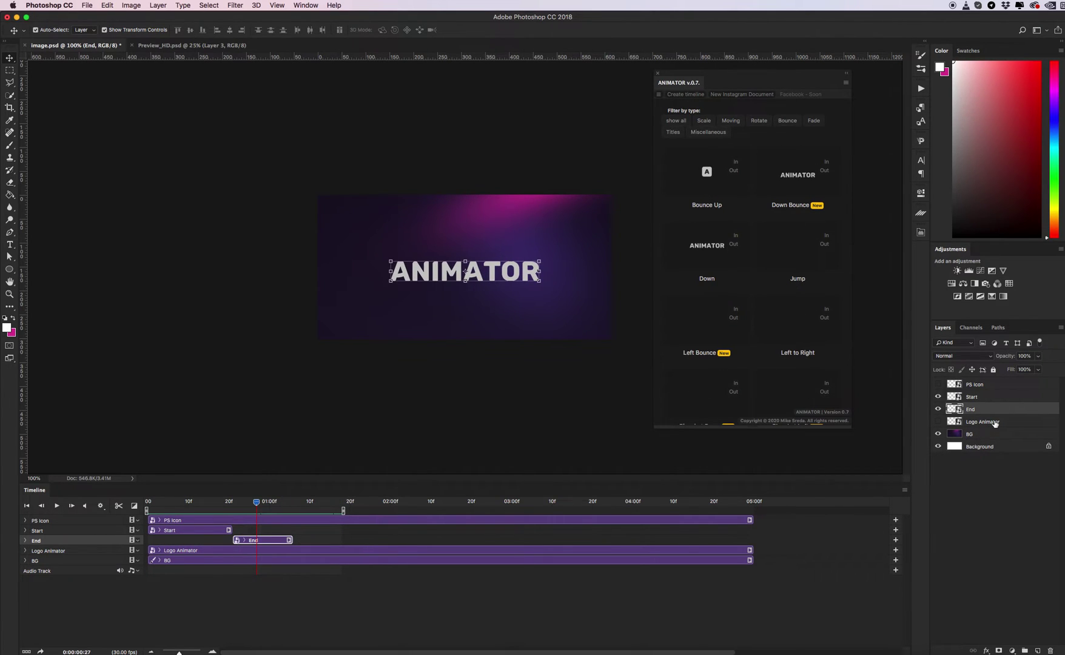
Show the Logo Animator layer again and duplicate it
click(938, 421)
click(973, 421)
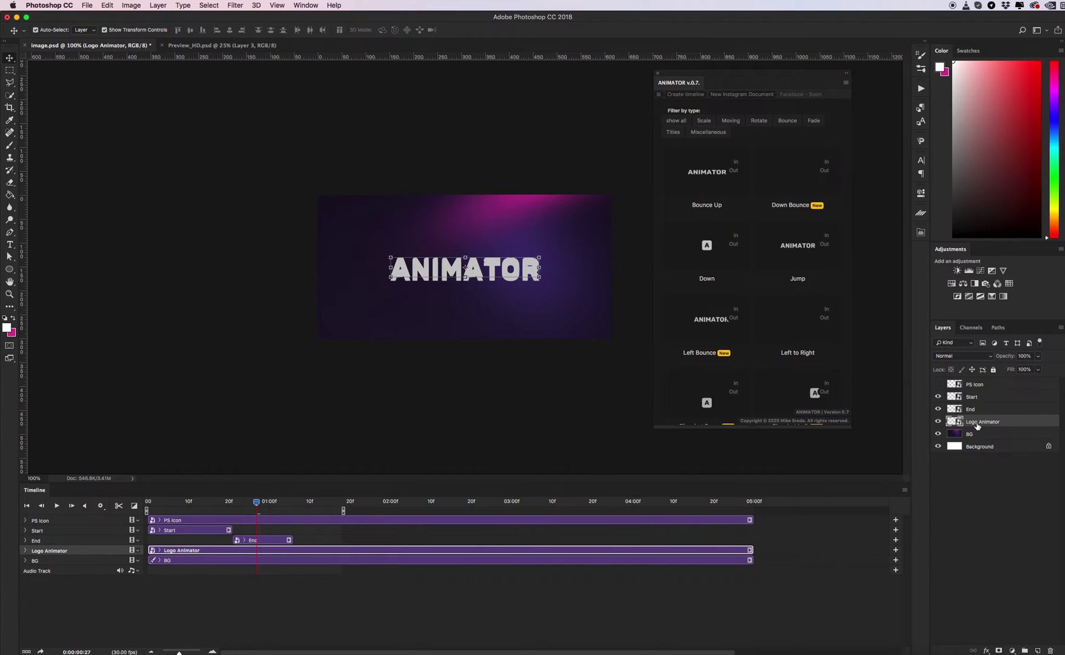
right_click(976, 425)
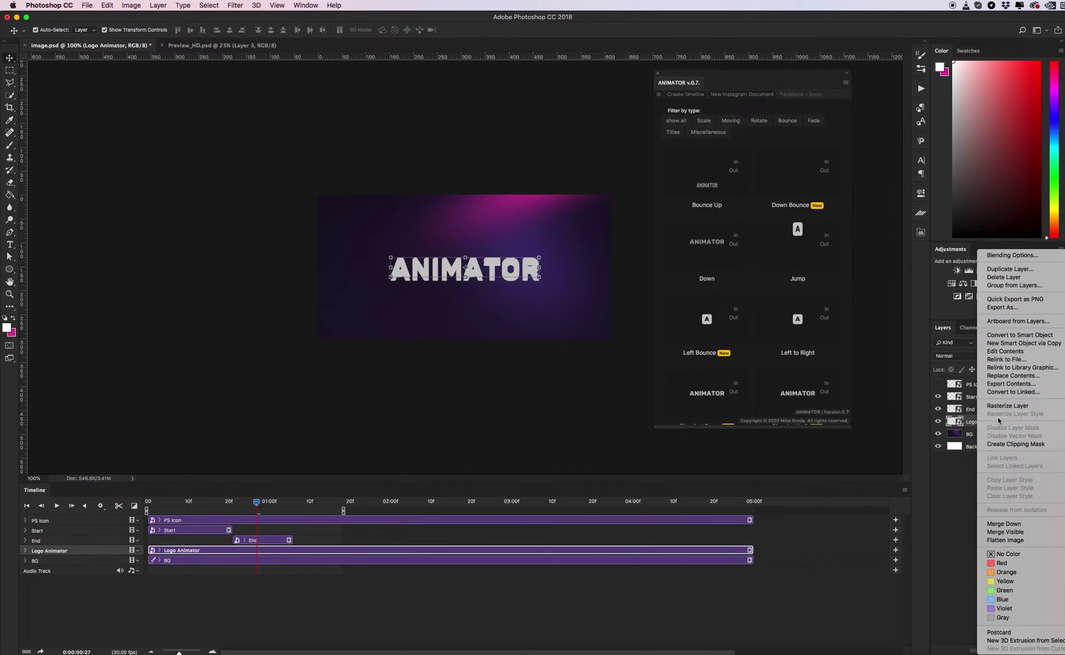
click(1008, 268)
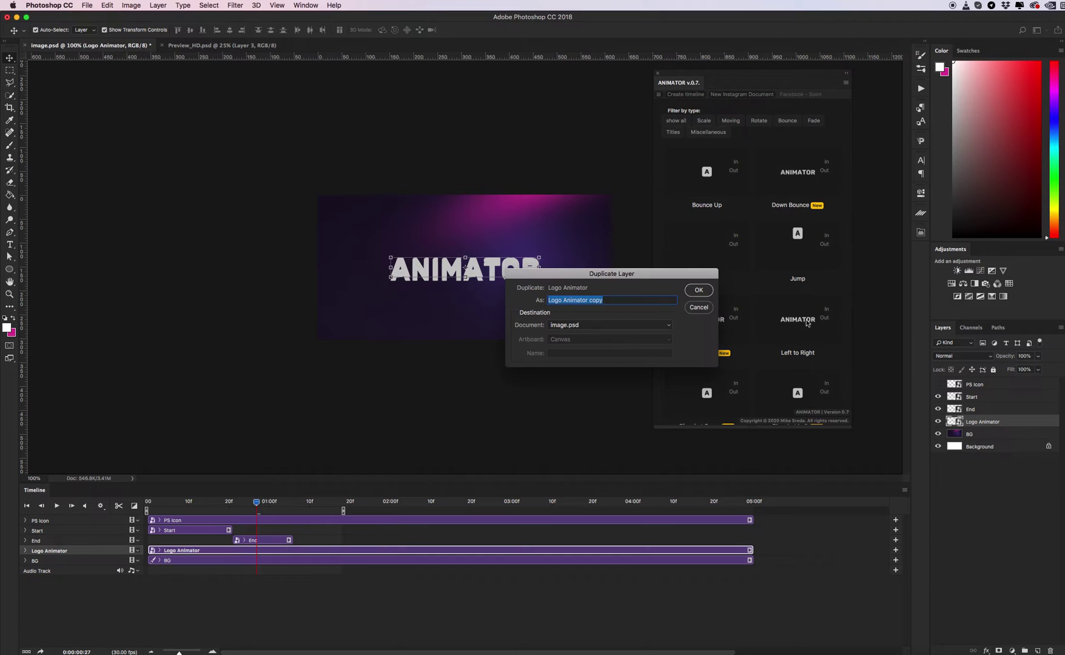
click(698, 291)
Rename the copy 'Static', move it above End, and hide the original Logo Animator layer
double_click(983, 422)
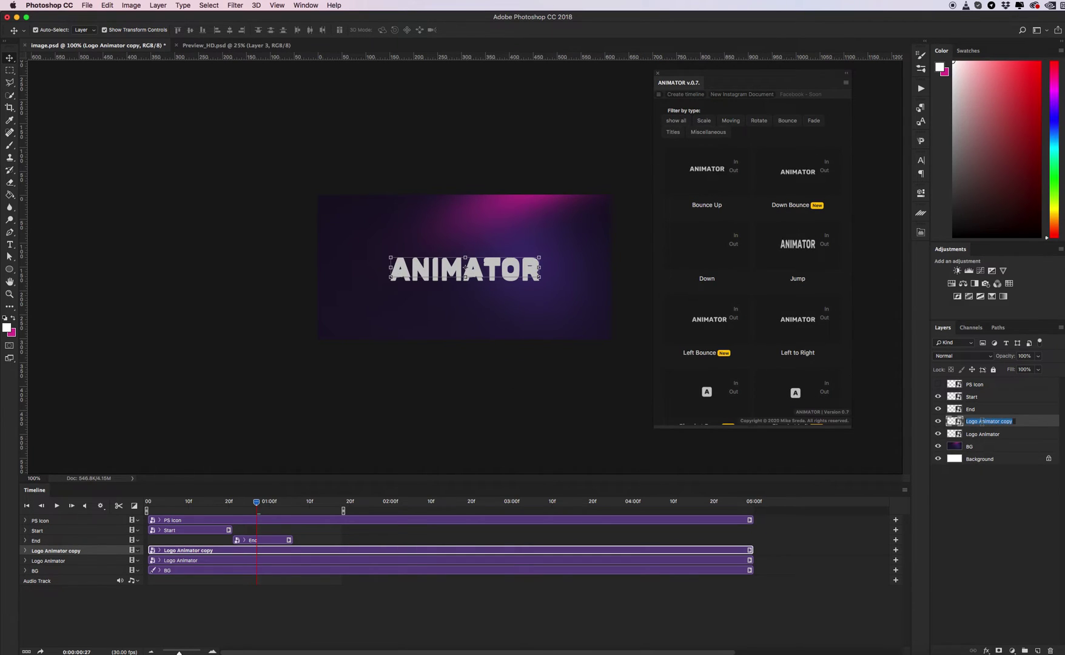
text(Star)
text(ic)
key(Return)
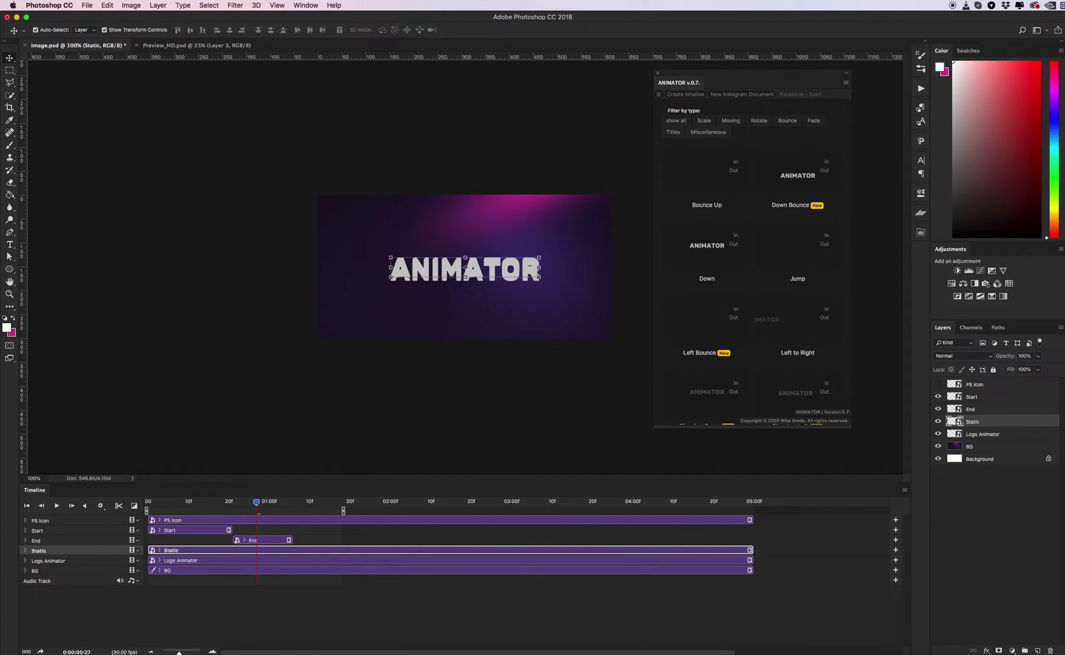
drag(973, 421, 981, 407)
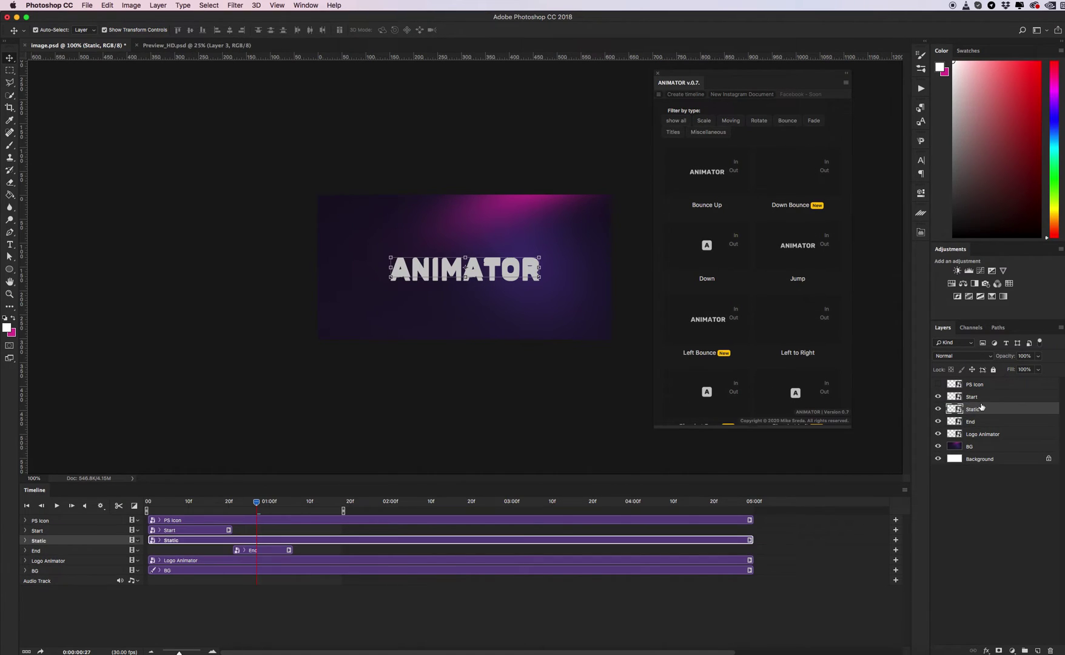
click(938, 434)
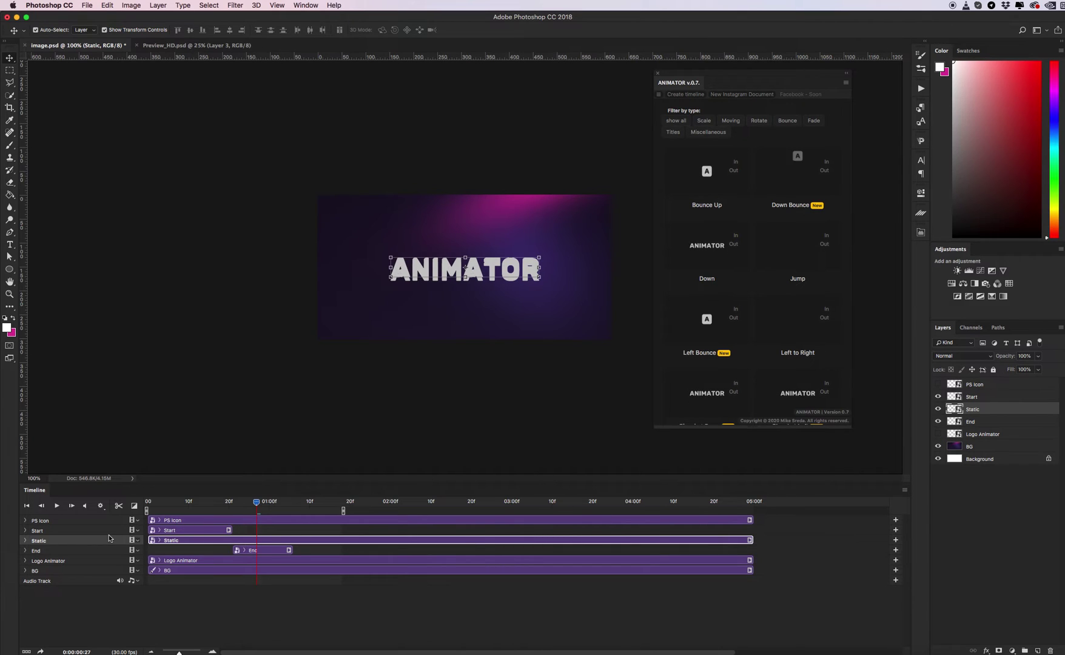
Start the Static clip after Start, trim it shorter, extend the work area, and play the preview
drag(161, 539, 245, 539)
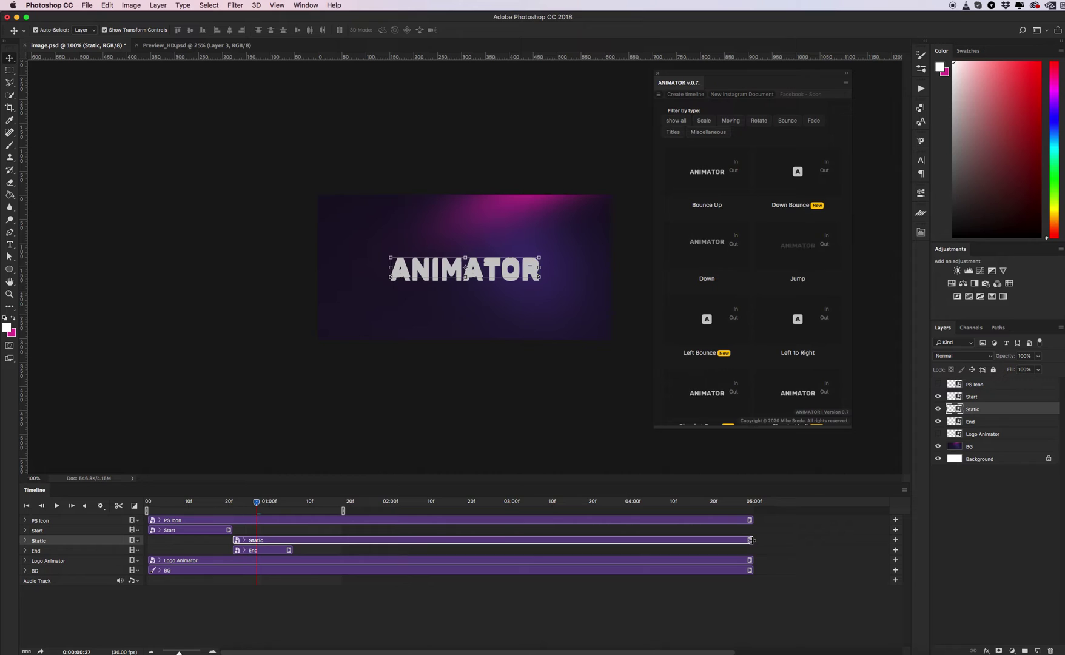
drag(750, 540, 350, 546)
drag(285, 549, 406, 550)
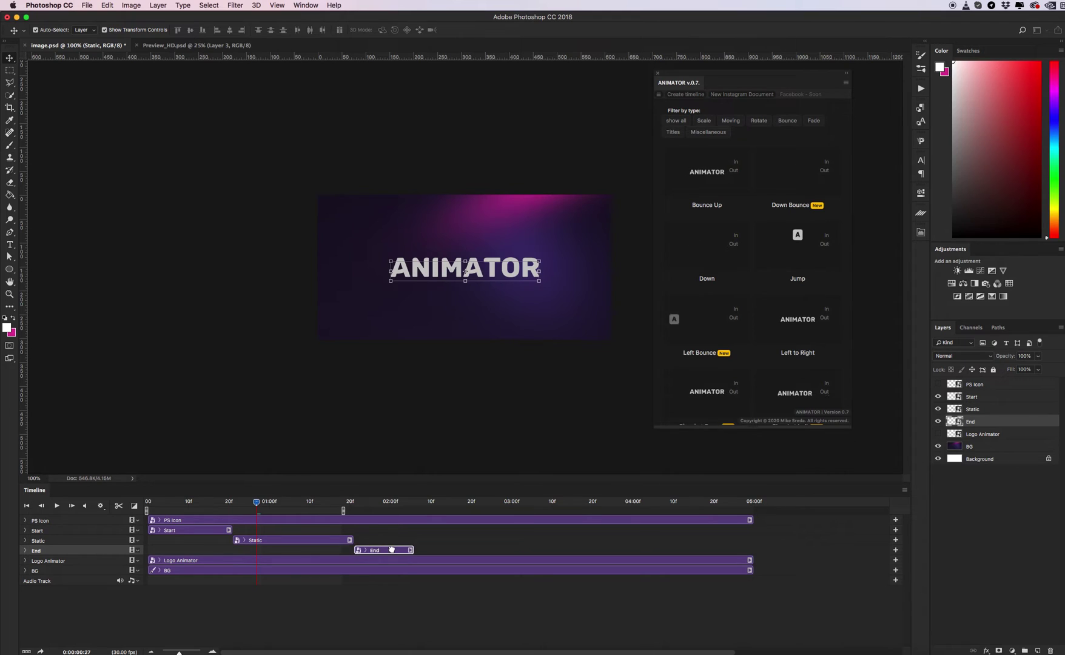
drag(344, 511, 460, 511)
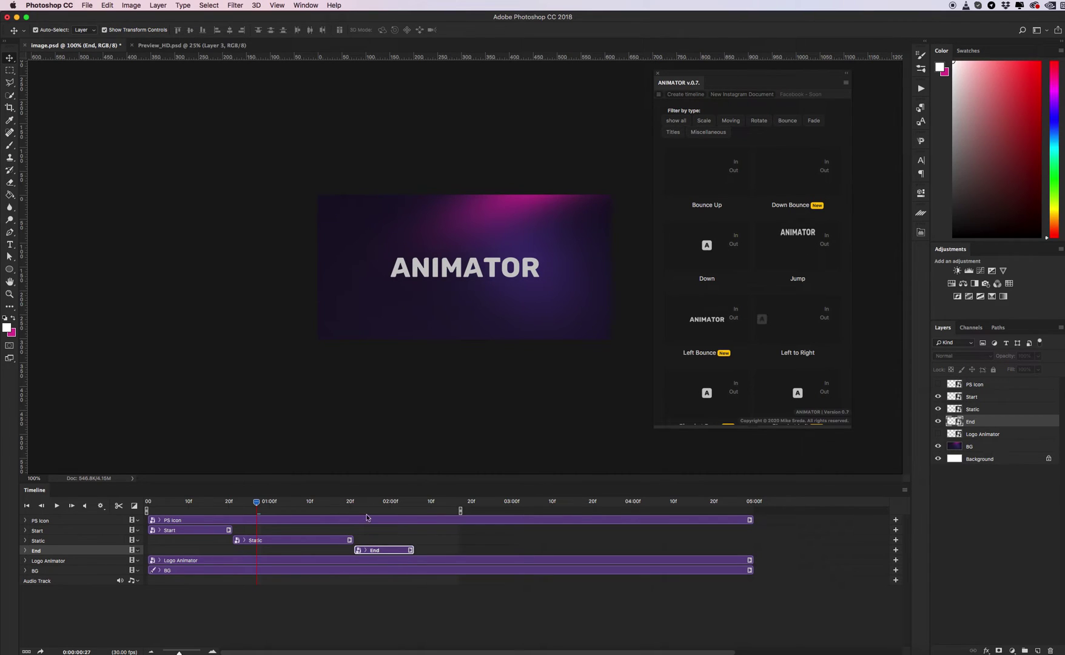
click(57, 505)
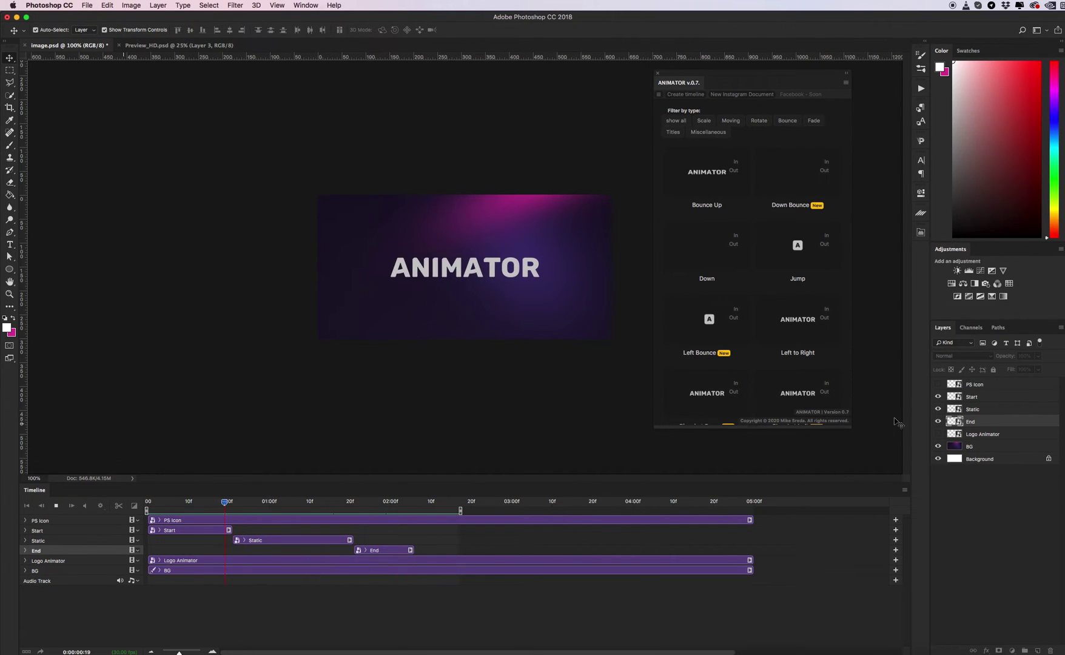
Stop playback, group the Start, Static and End layers, and name the group 'Logo Animation'
click(983, 409)
super+click(972, 397)
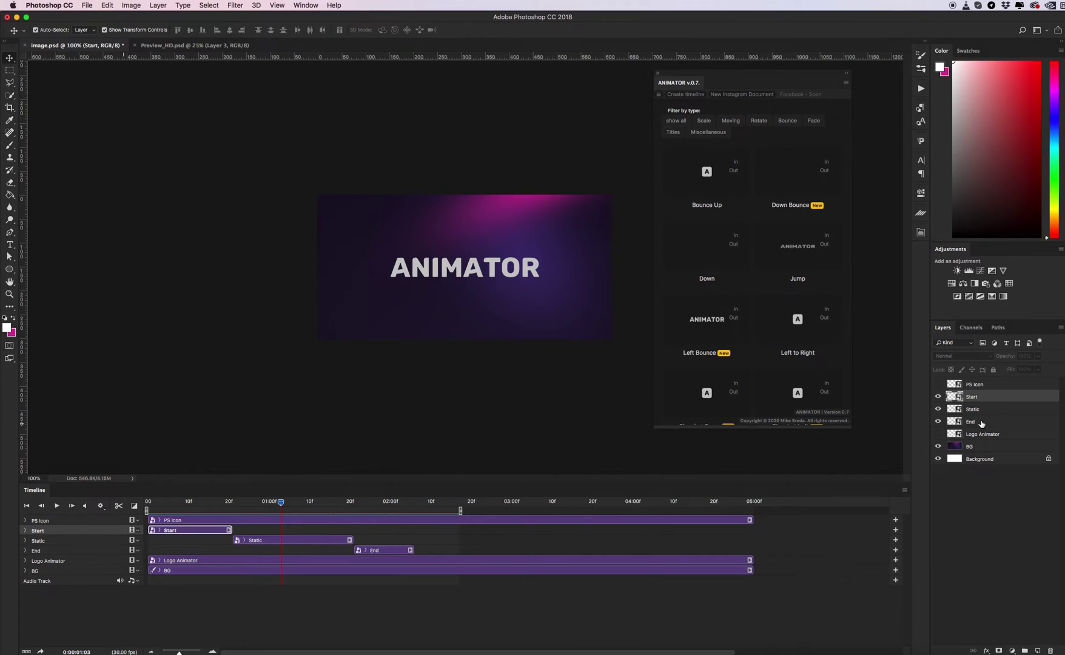
shift+click(975, 423)
key(super+g)
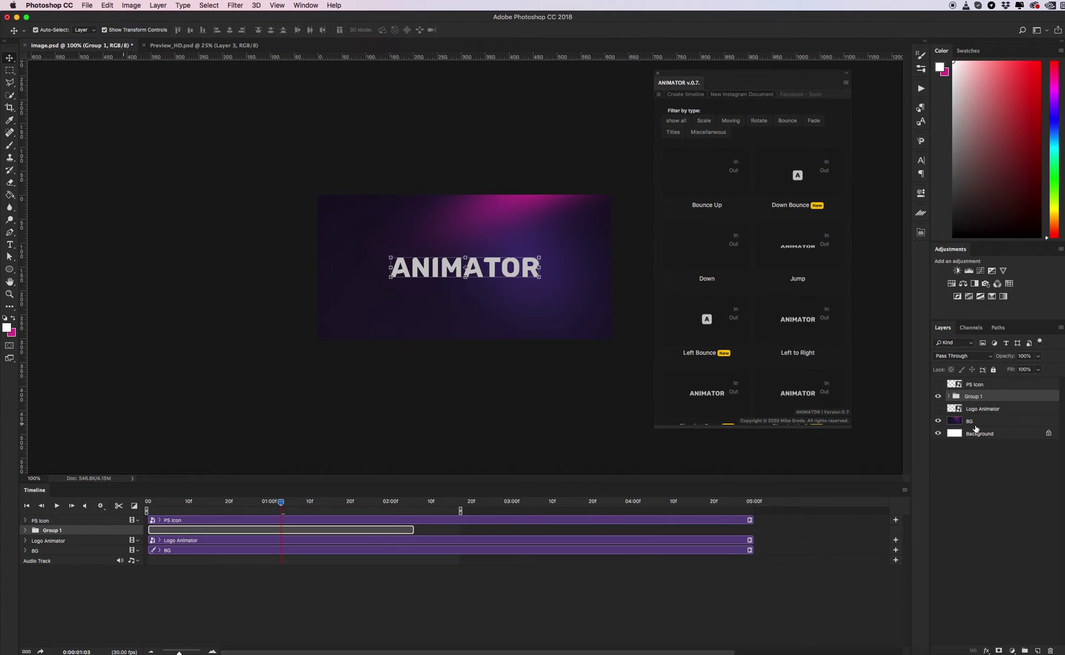
double_click(973, 396)
text(Logo Animation)
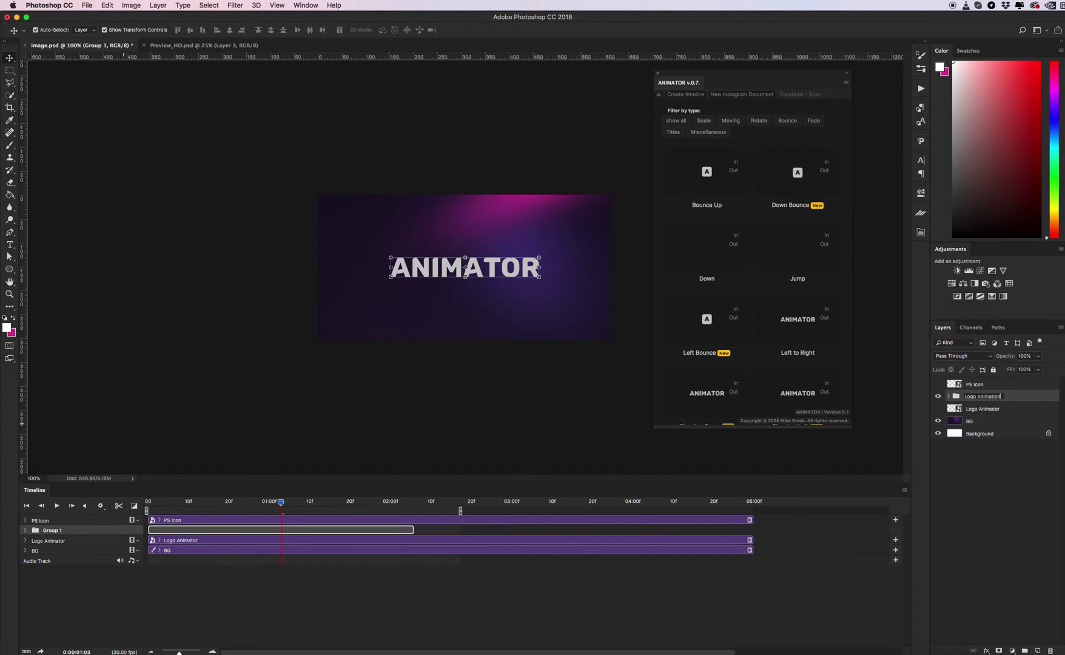
key(Return)
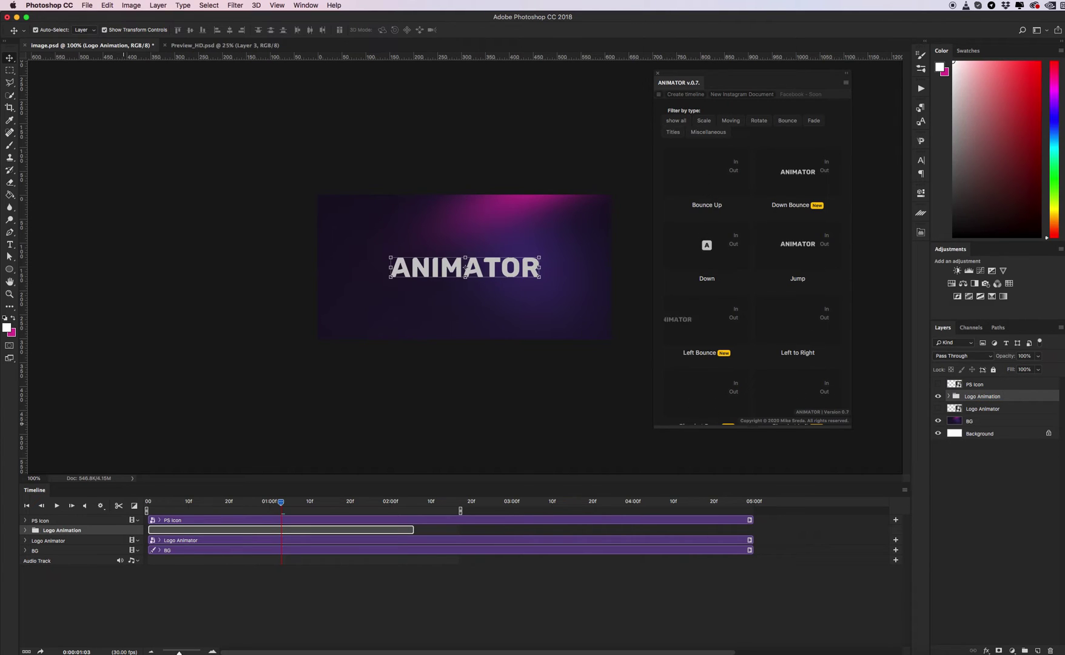
click(975, 385)
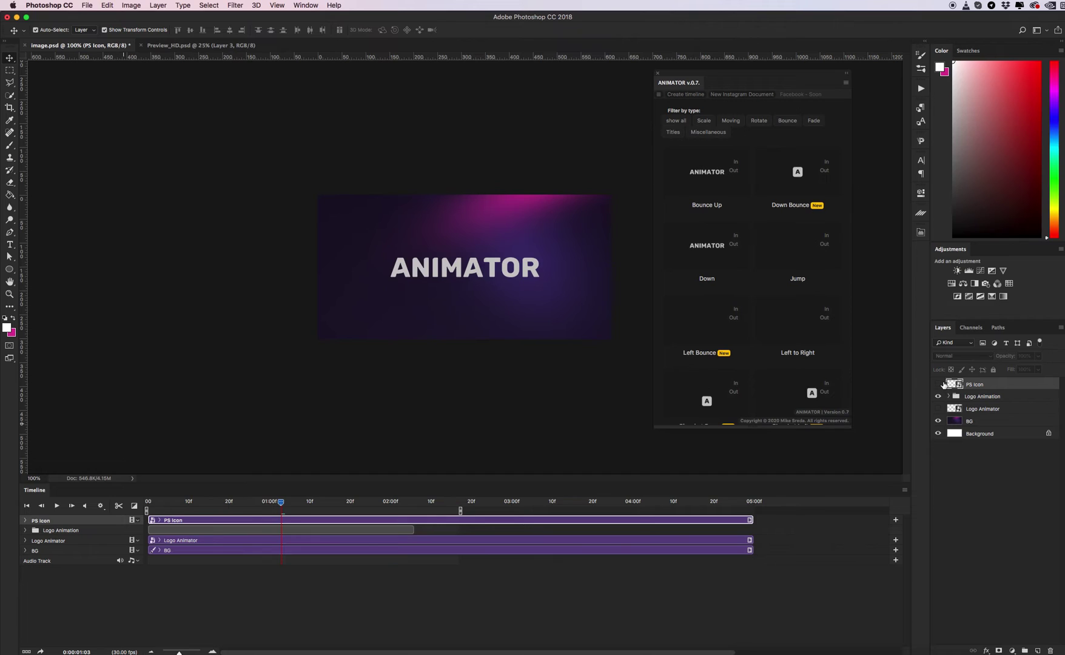
Make the PS Icon layer visible and duplicate it as 'PS Icon copy'
click(939, 384)
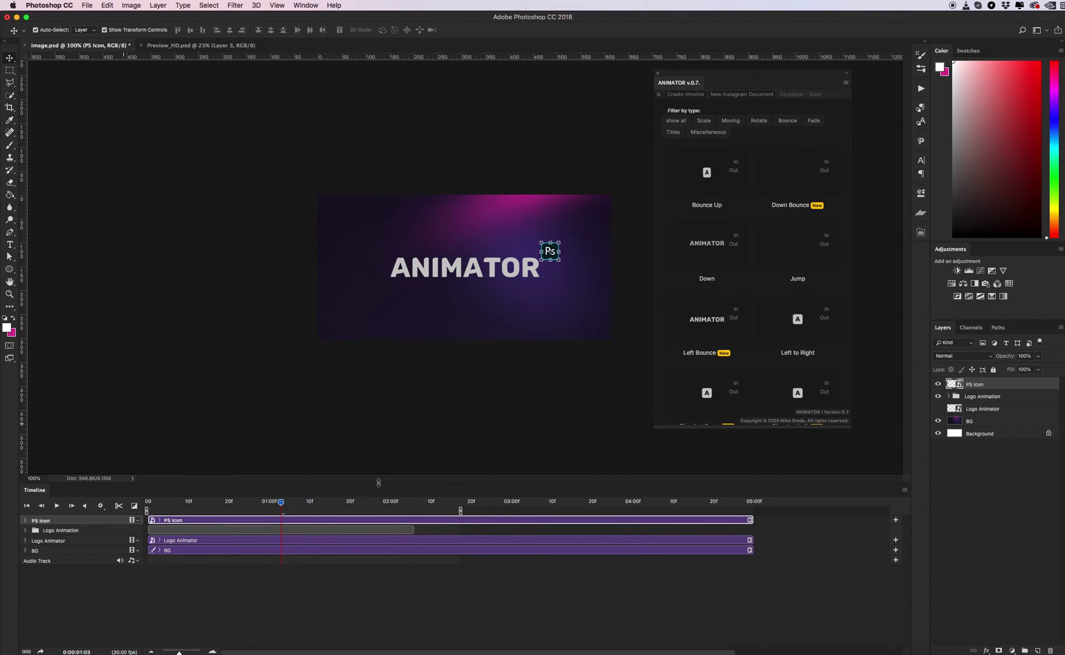
right_click(983, 389)
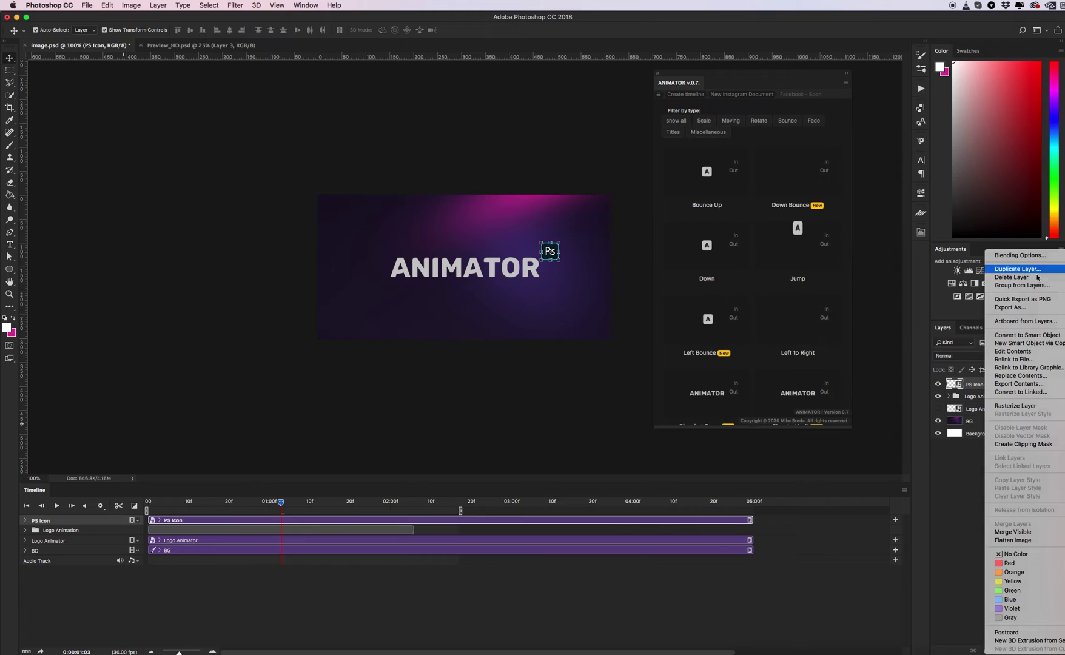
click(1046, 269)
click(703, 291)
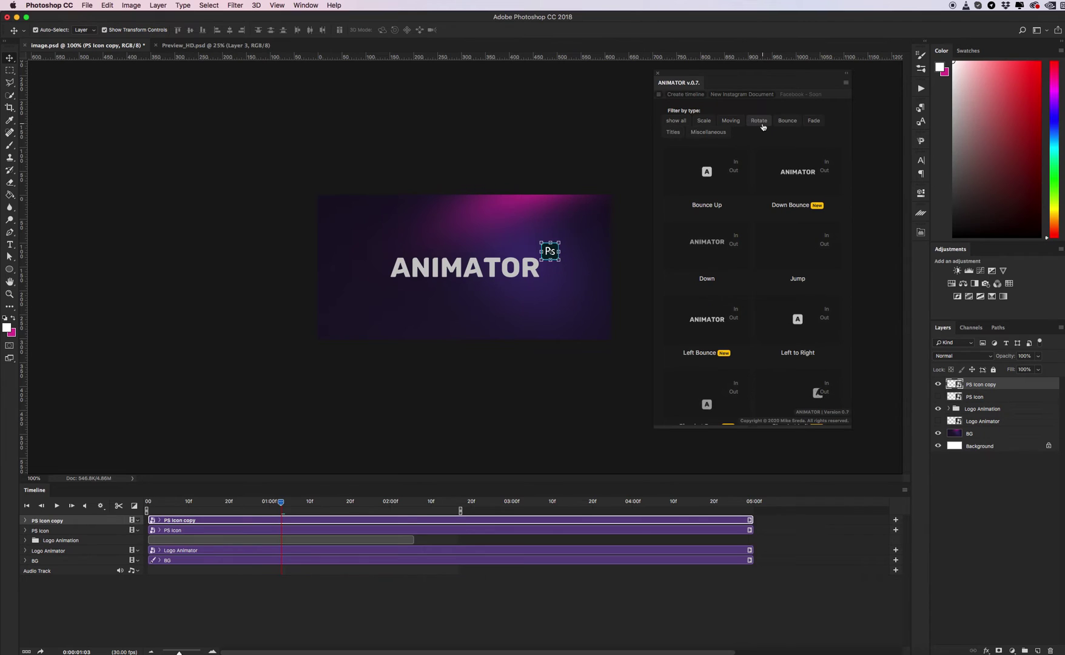
Apply the Bounce filter's Left Bounce IN preset to the icon copy and rename that layer 'Start'
click(786, 123)
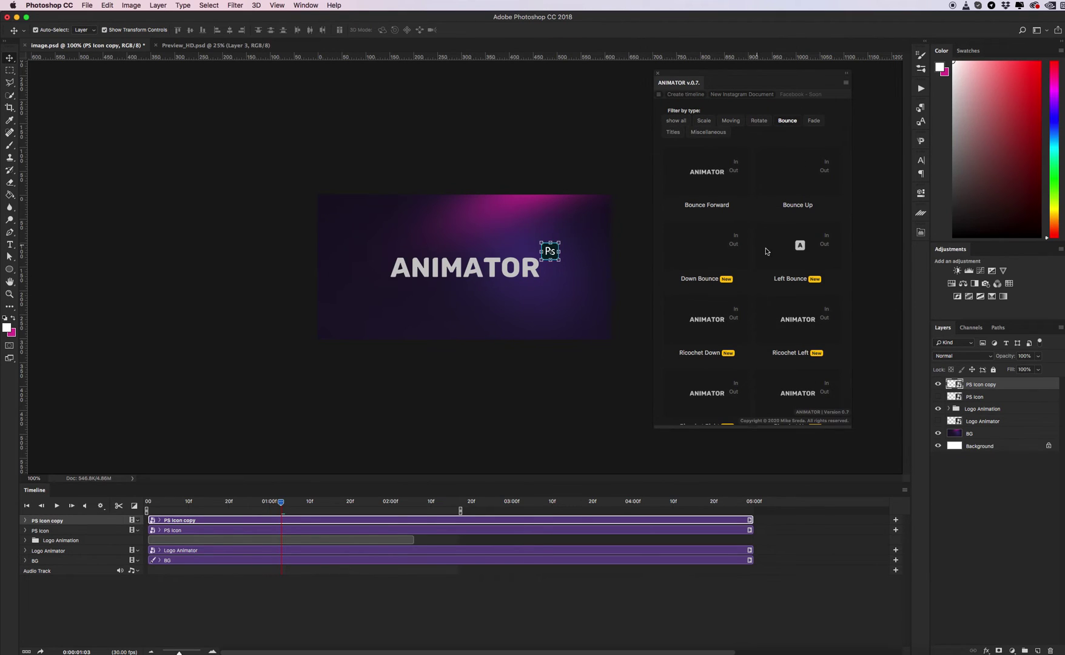
click(826, 236)
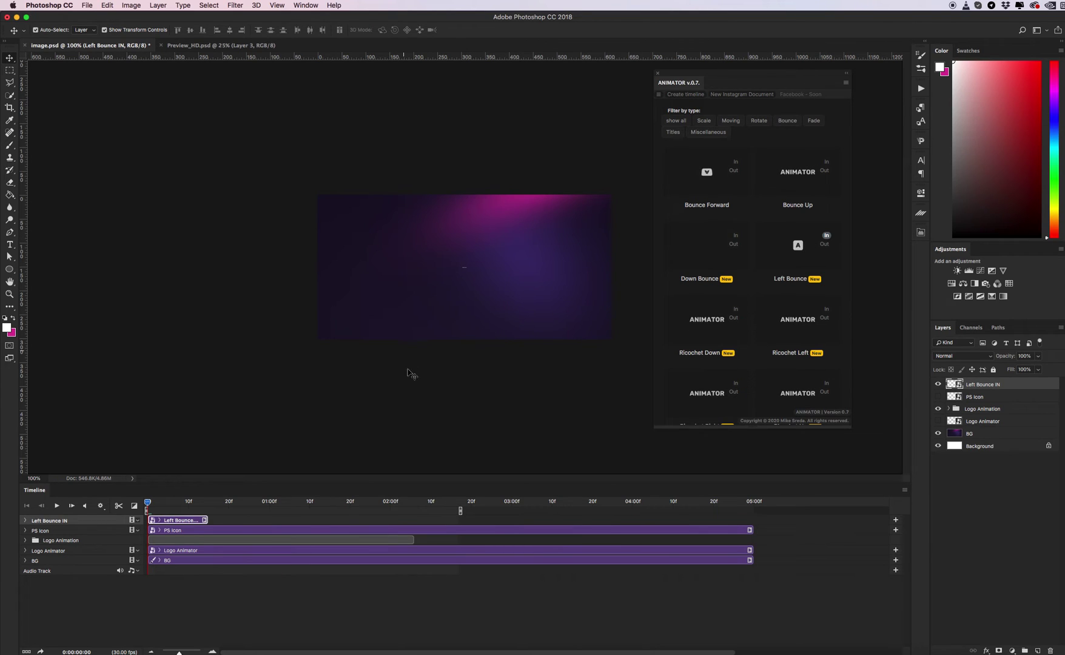
double_click(984, 384)
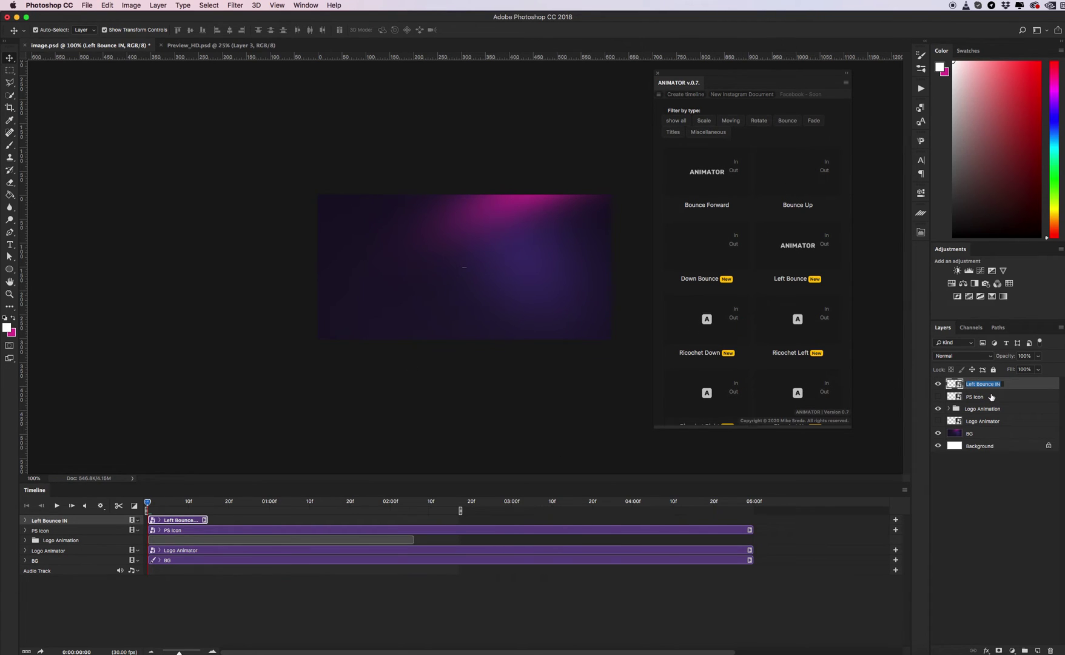
text(Start)
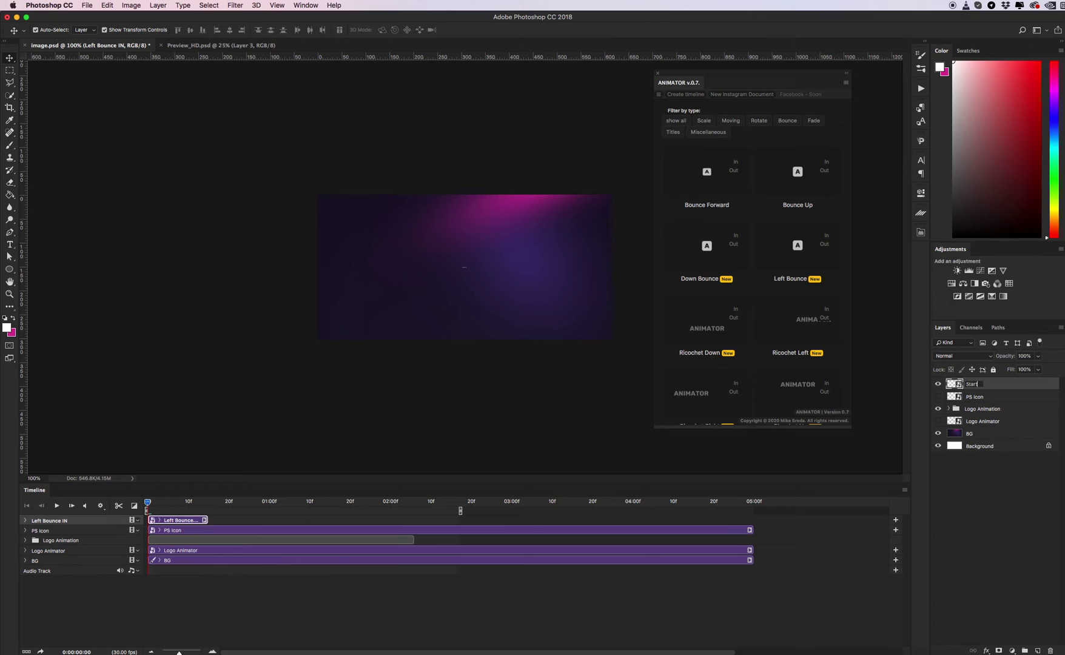
key(Return)
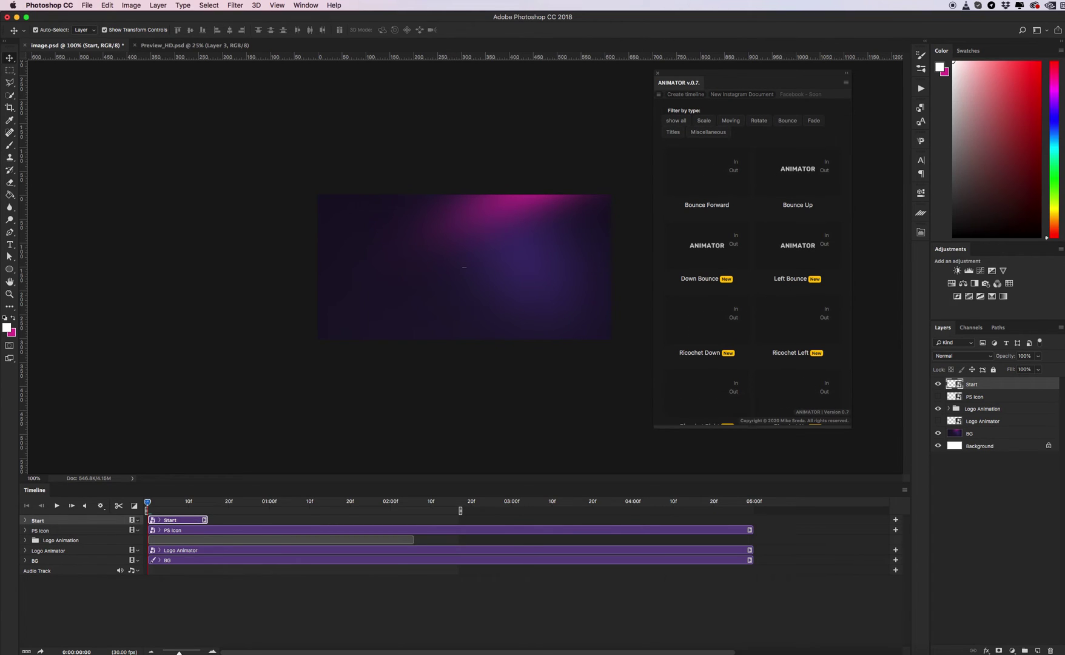
Duplicate the PS Icon layer again and hide the original
click(938, 397)
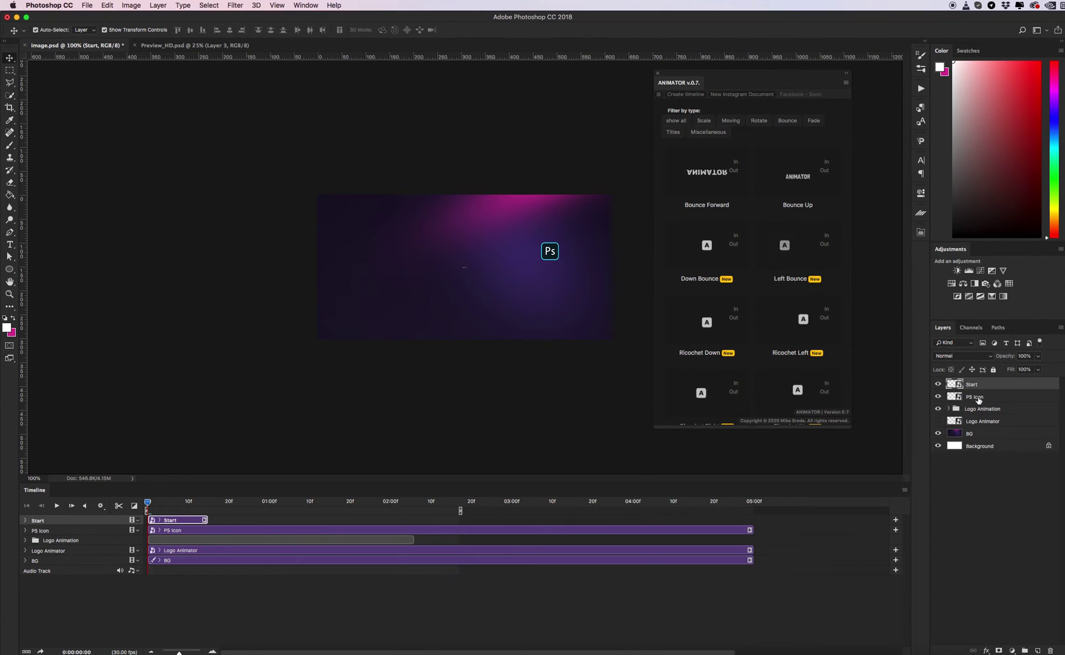
click(977, 398)
right_click(982, 399)
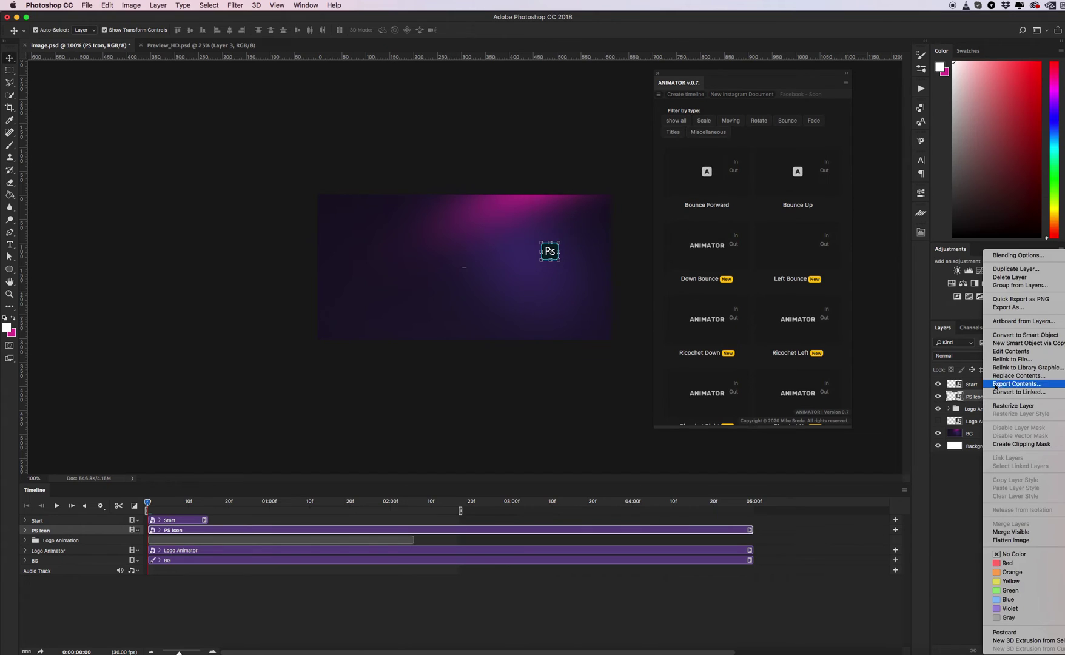
click(1000, 274)
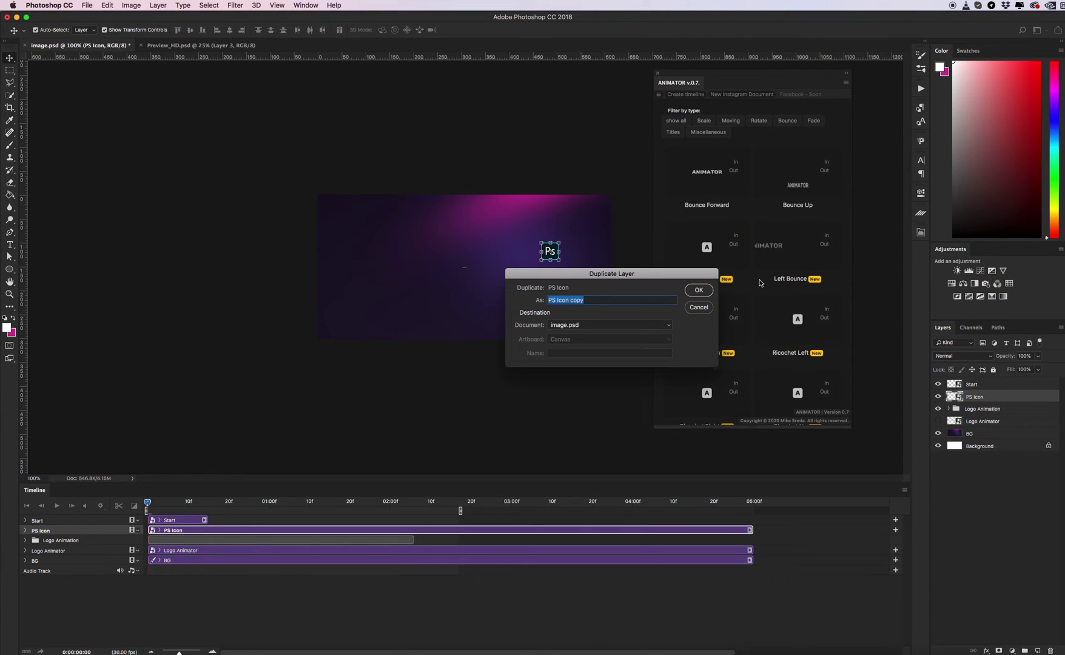
key(Return)
click(938, 409)
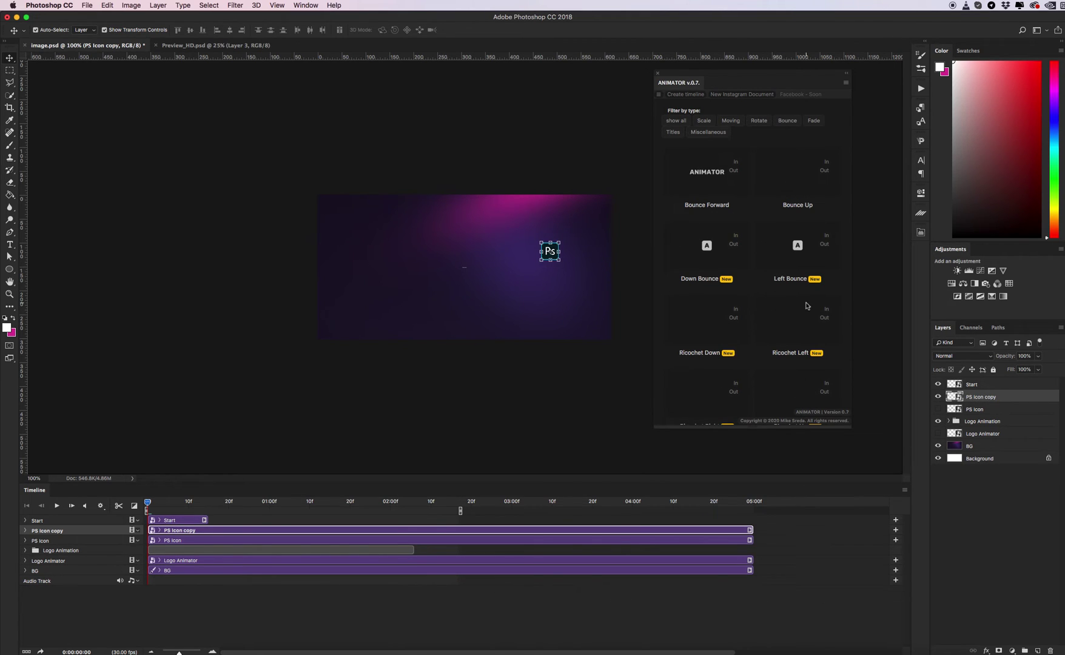
Give the new copy the Fast Fade OUT preset and place its clip right after Start
scroll(786, 278, down, 1)
scroll(774, 262, up, 1)
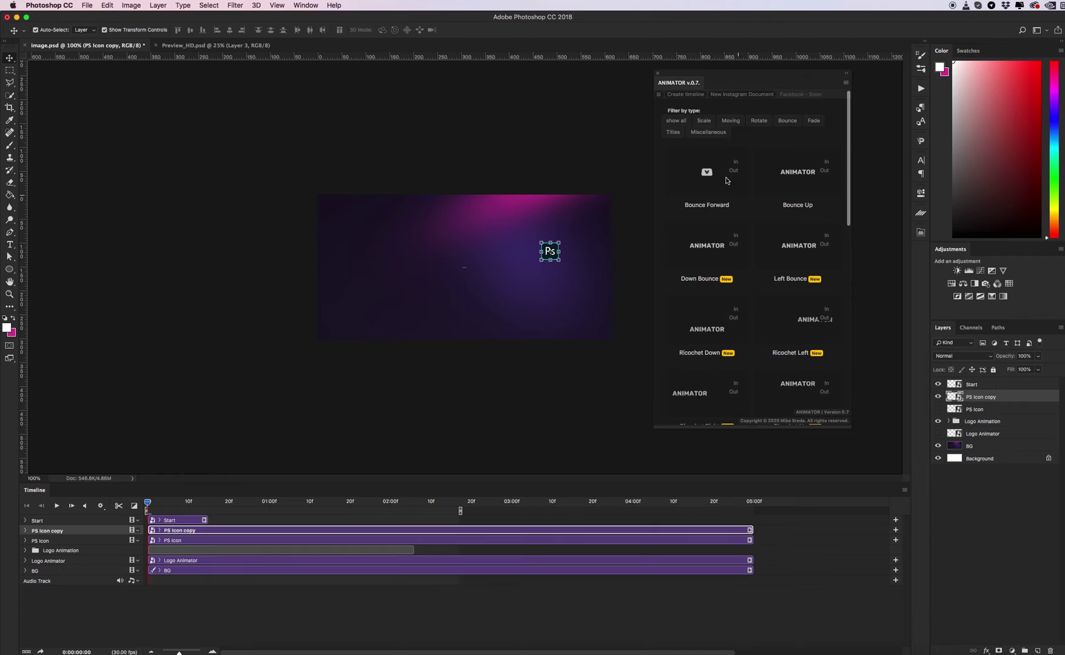
click(709, 120)
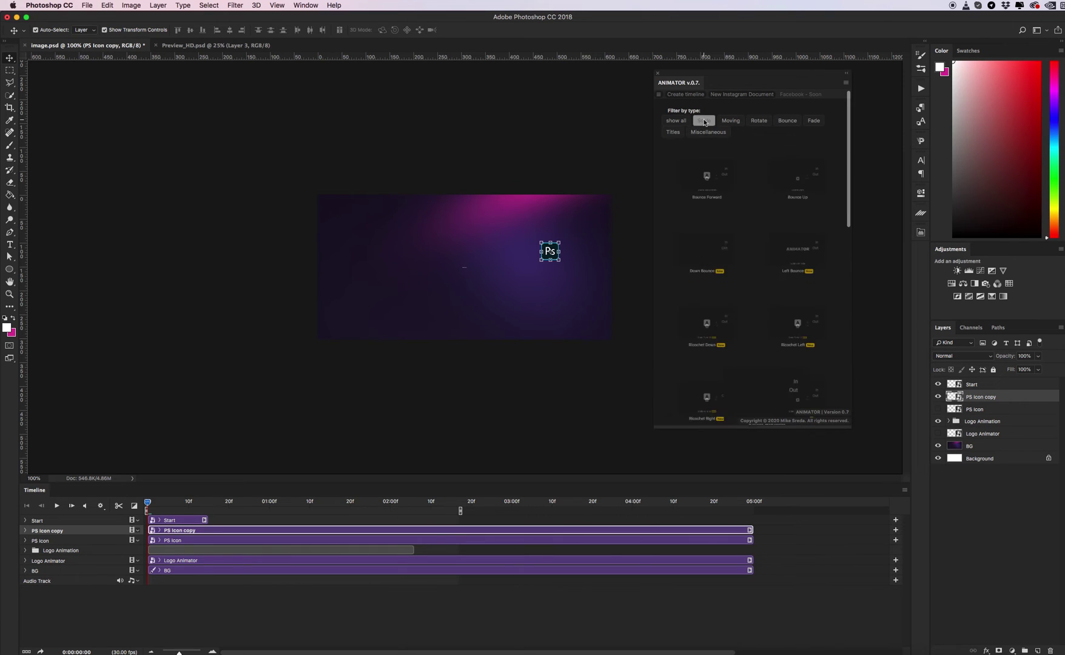
click(813, 120)
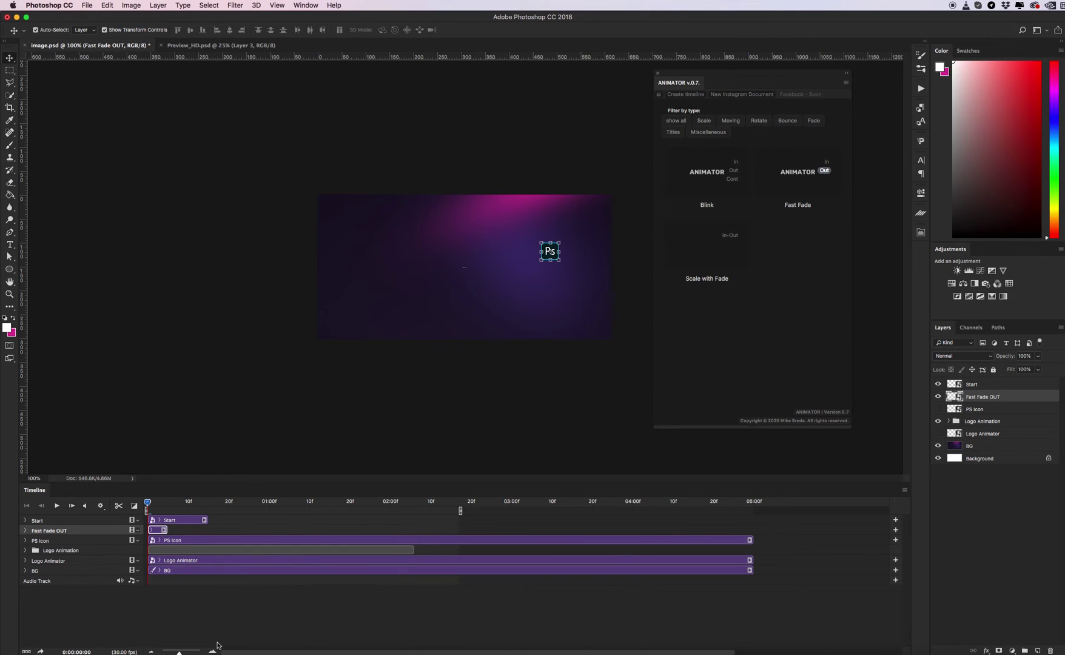
drag(159, 529, 213, 531)
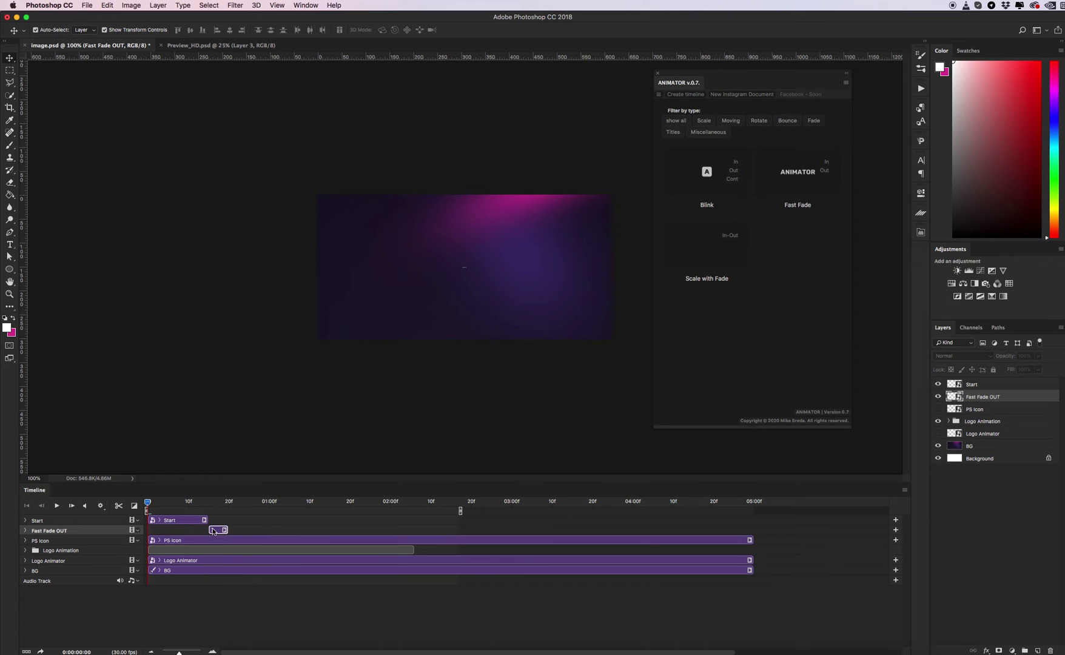
drag(148, 503, 196, 502)
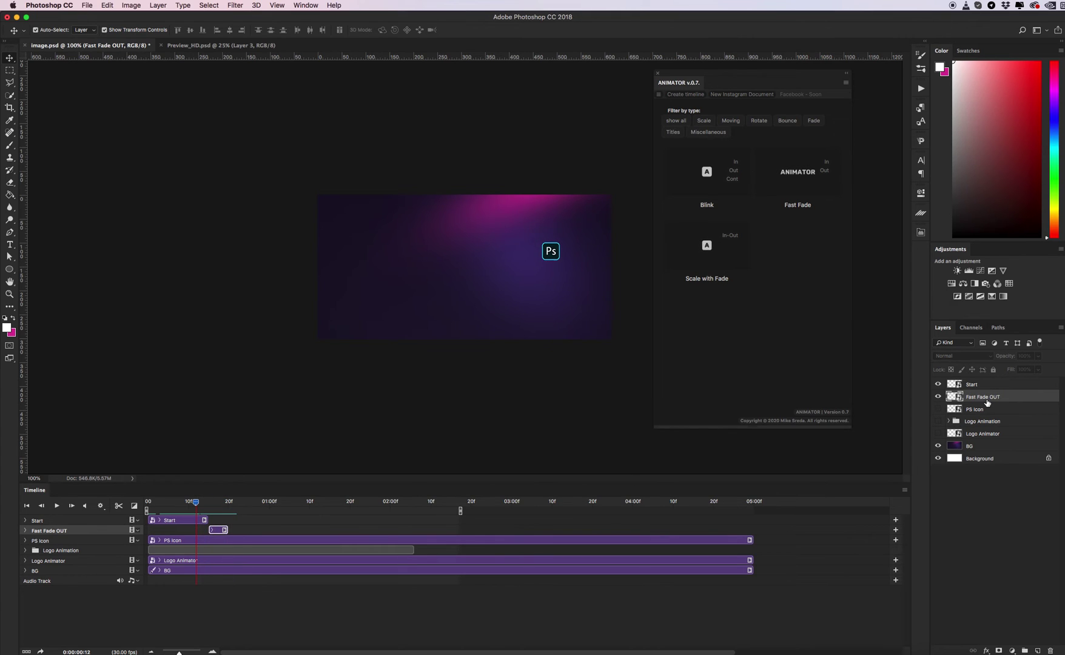
Duplicate the PS Icon layer under the name 'Static Icon'
click(982, 410)
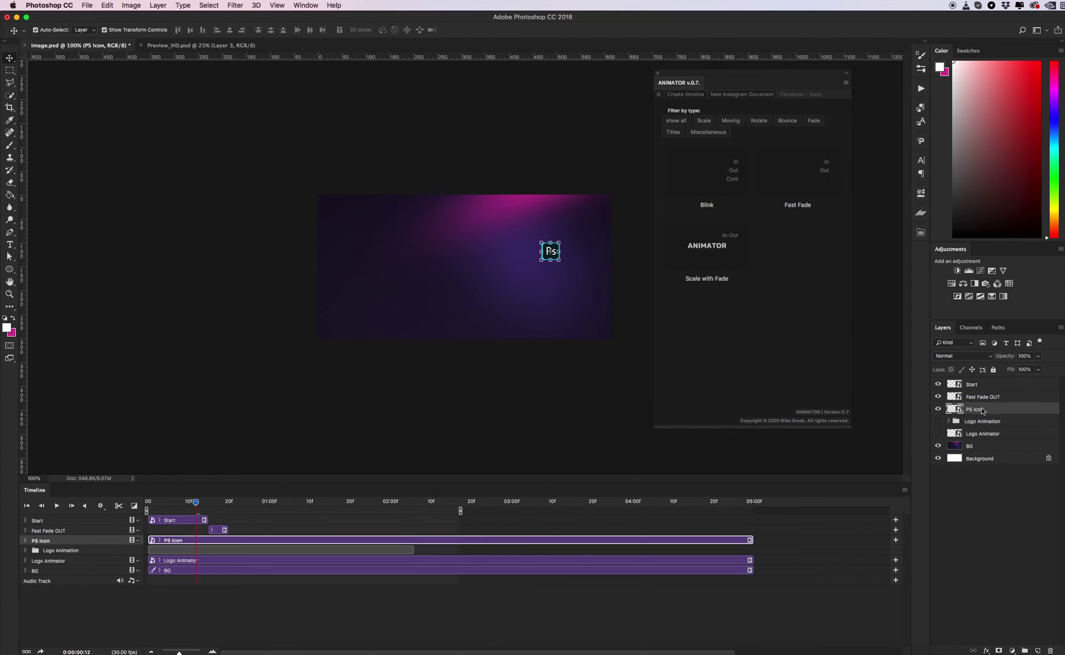
right_click(983, 410)
click(1007, 272)
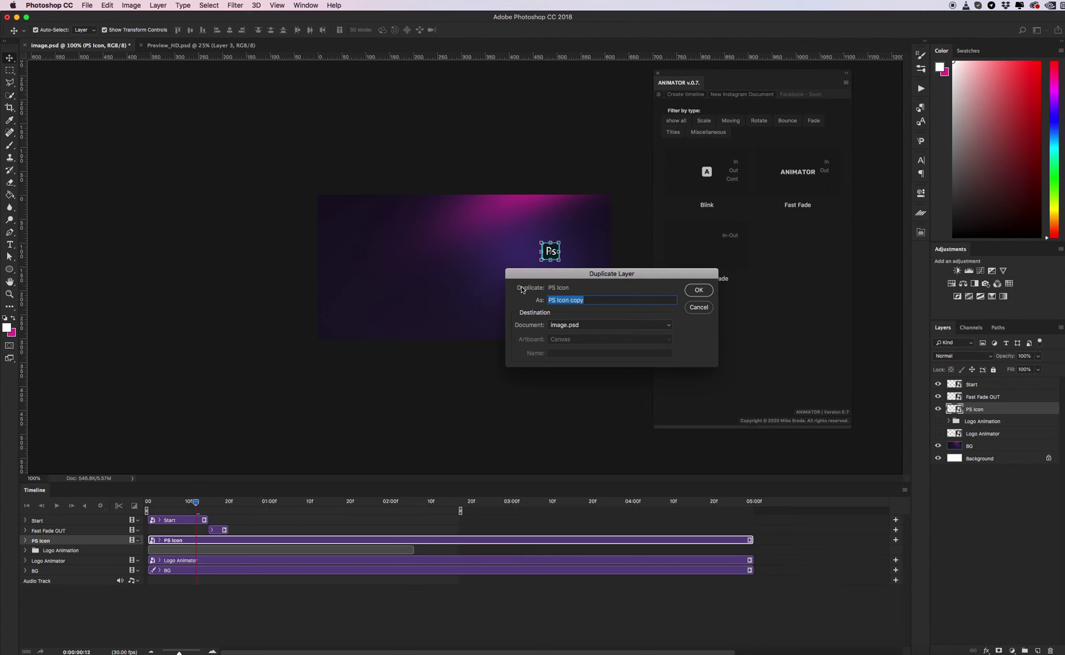
text(Static Icon)
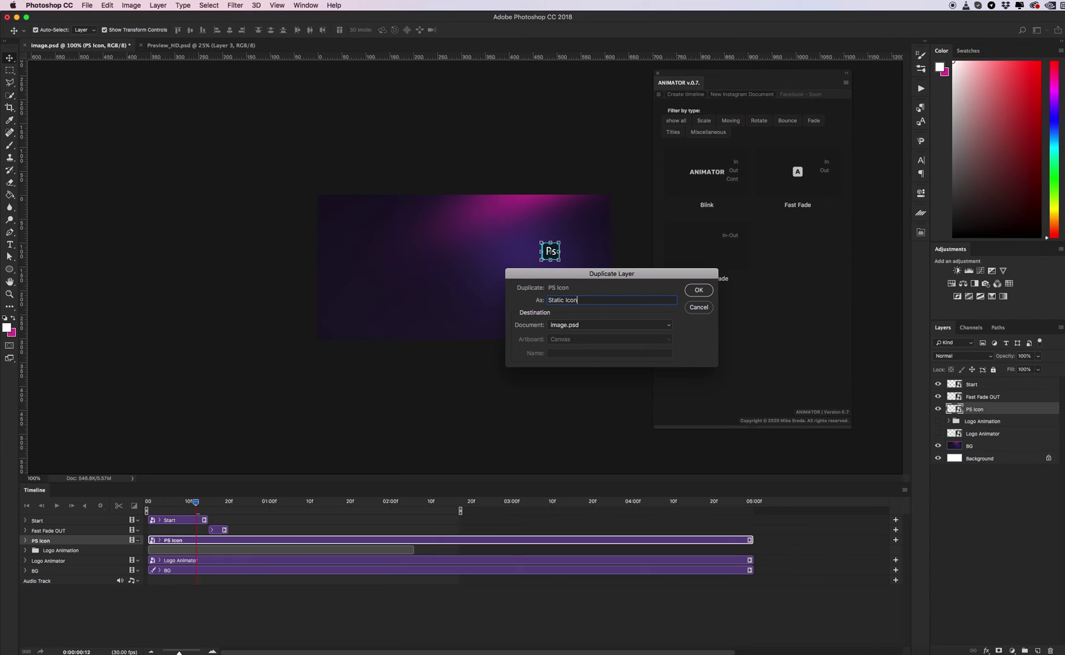
click(699, 290)
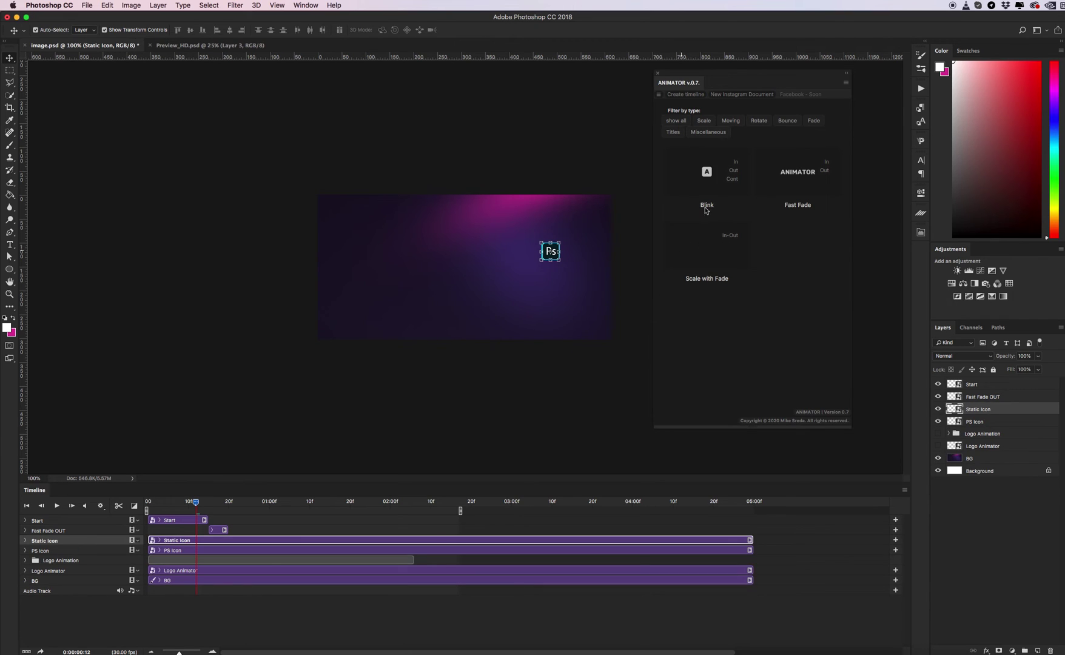
Trim Static Icon to 00:15–01:21, move it above Fast Fade OUT, and slide Fast Fade OUT after it
double_click(685, 85)
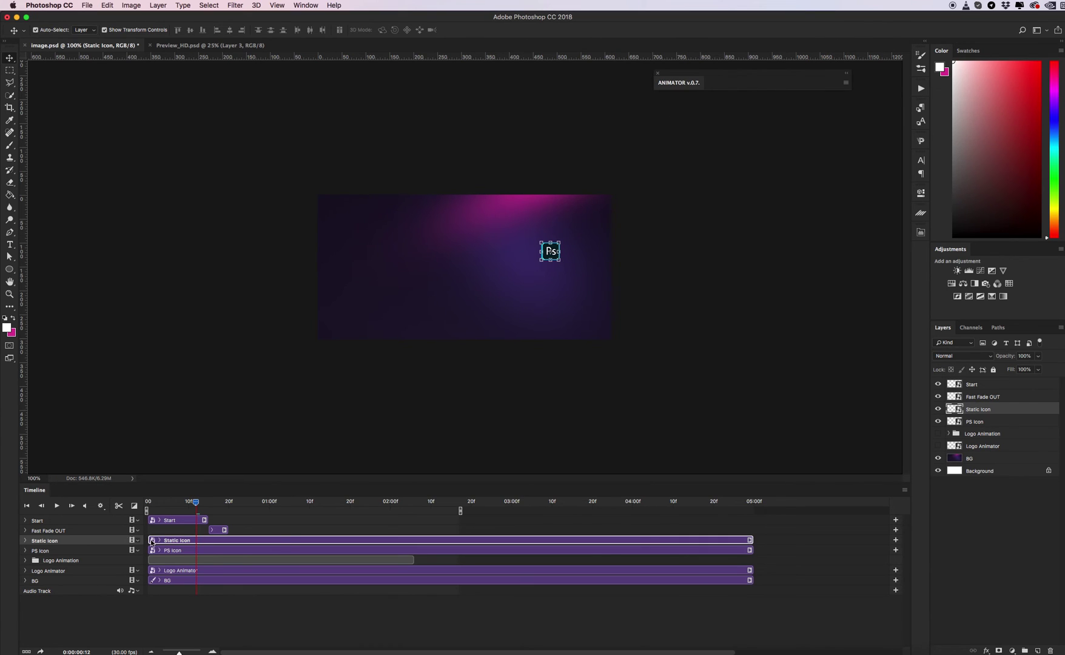
drag(161, 540, 208, 540)
click(213, 651)
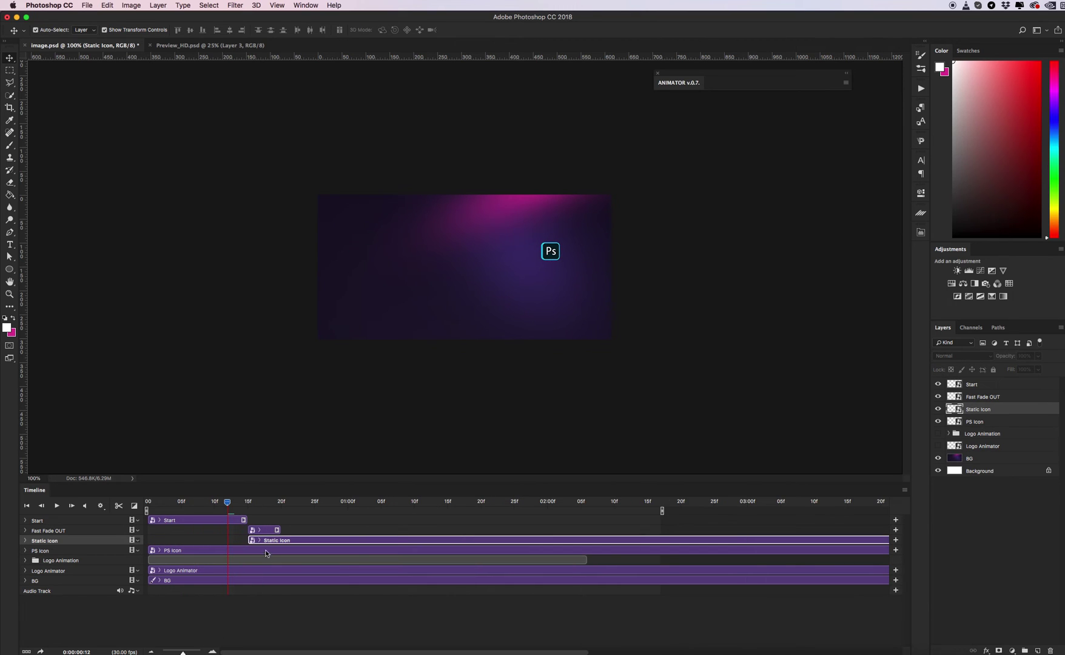
click(151, 651)
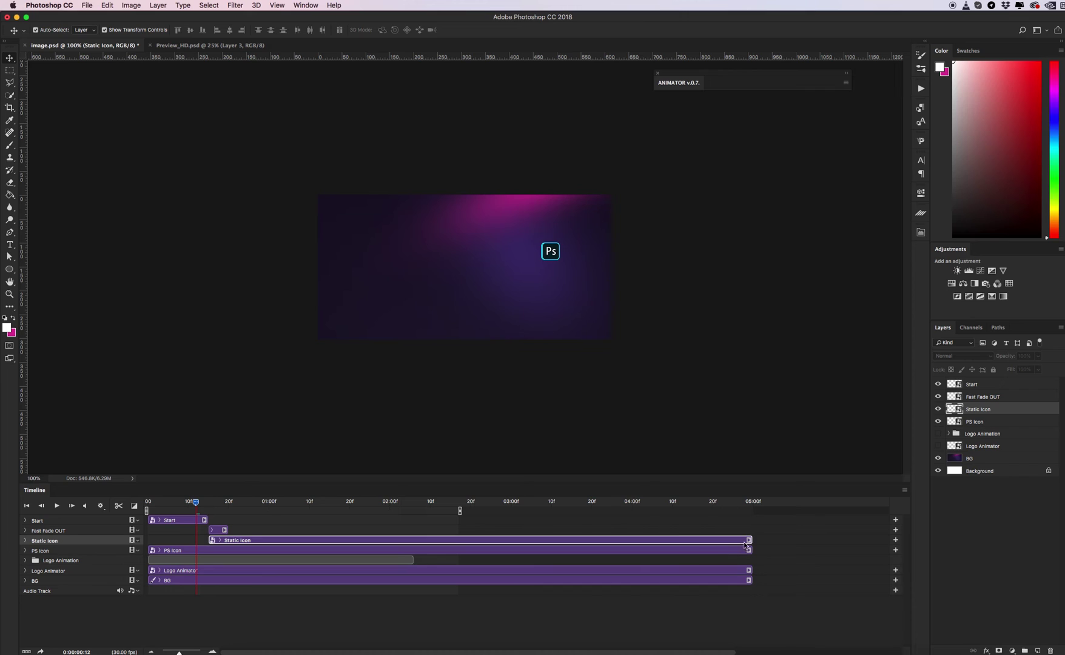
drag(751, 540, 370, 541)
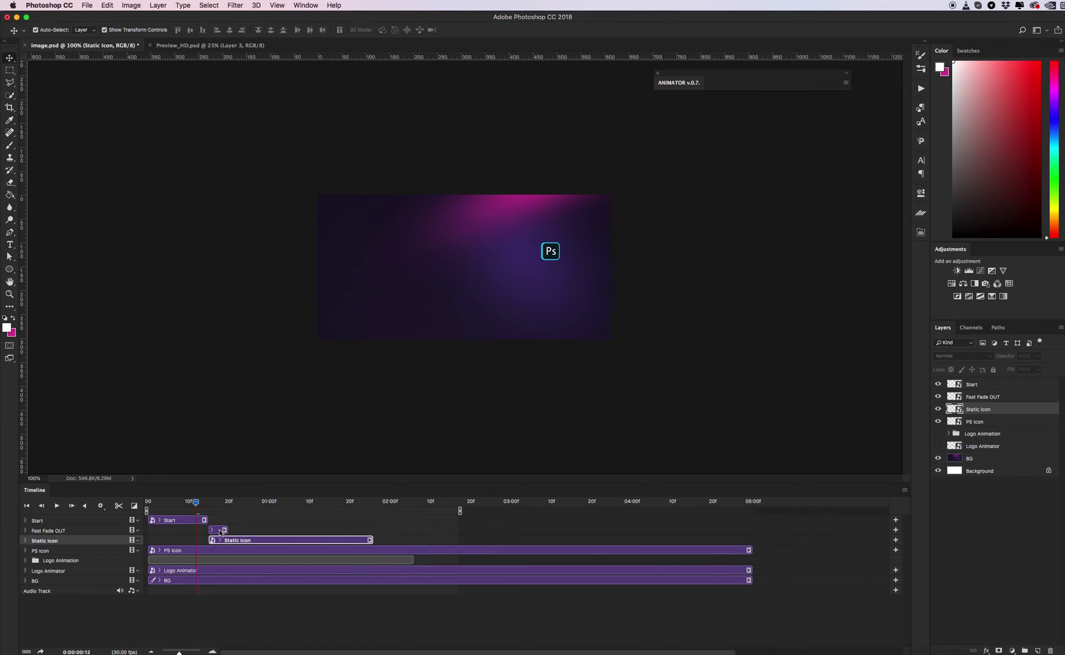
drag(1004, 413, 1005, 391)
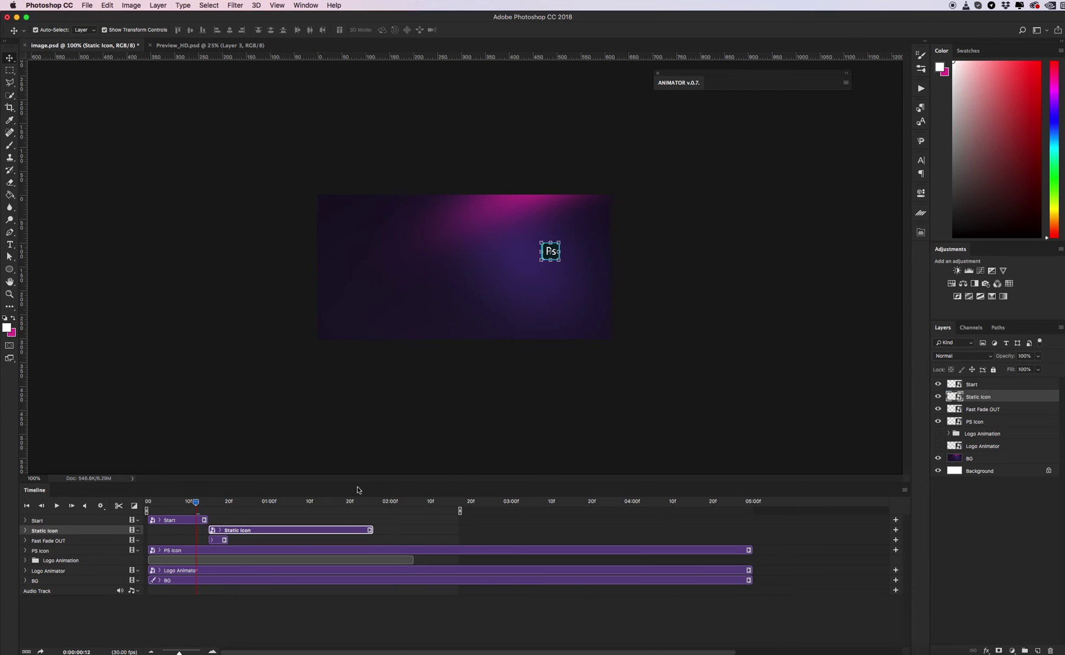
drag(222, 542, 384, 537)
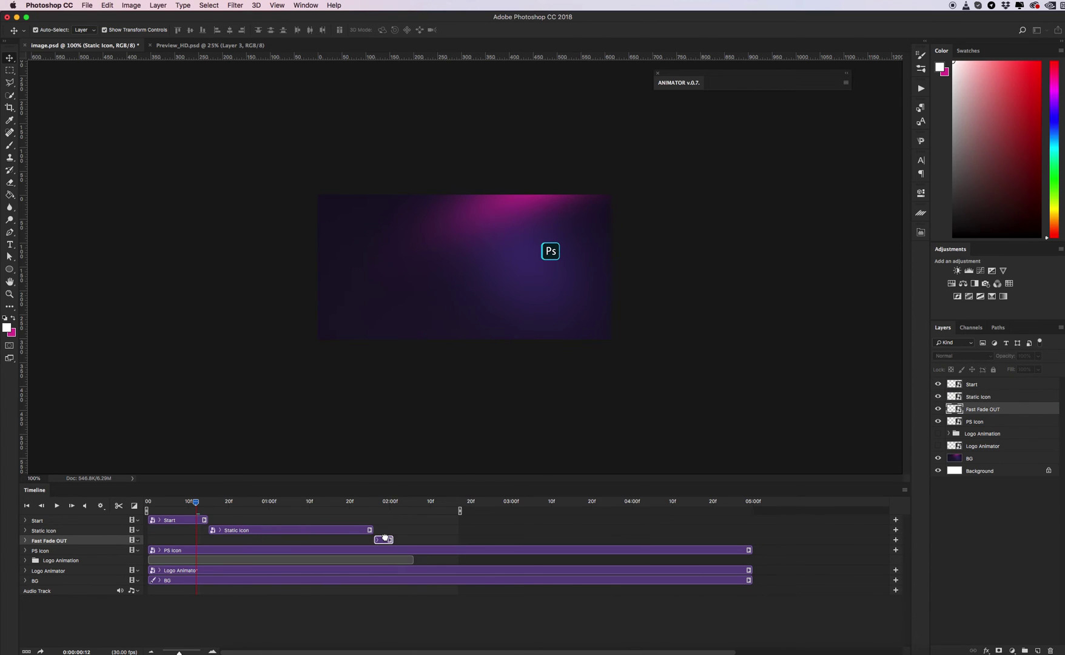
Group the Start, Static Icon and Fast Fade OUT layers as 'Icon Animation'
shift+click(984, 385)
key(super+g)
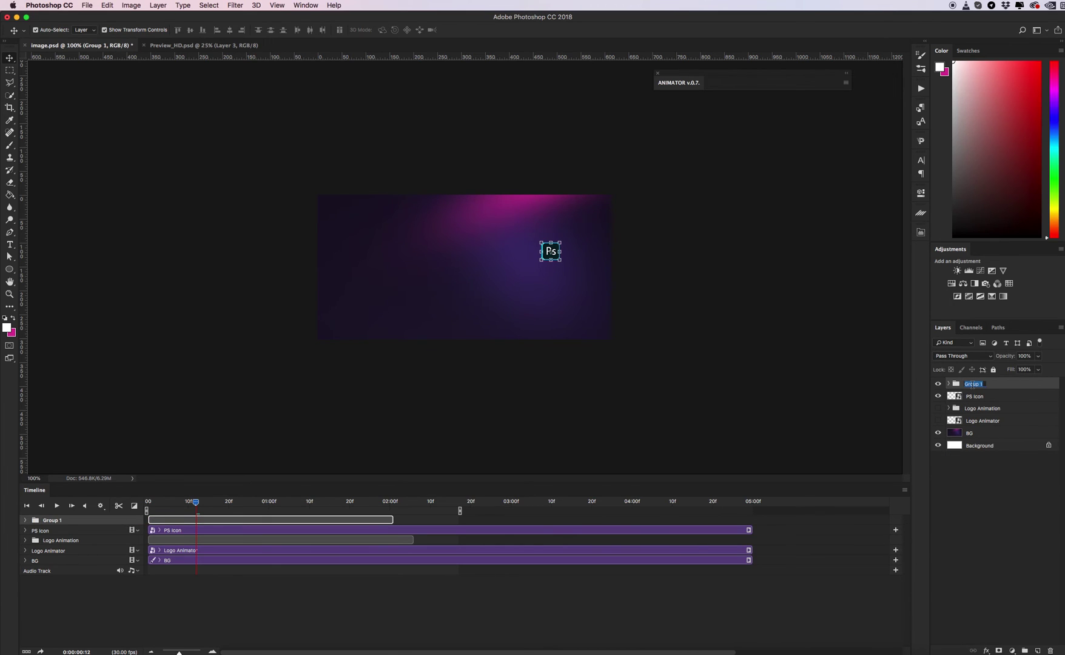
text(Icon Animation)
key(Return)
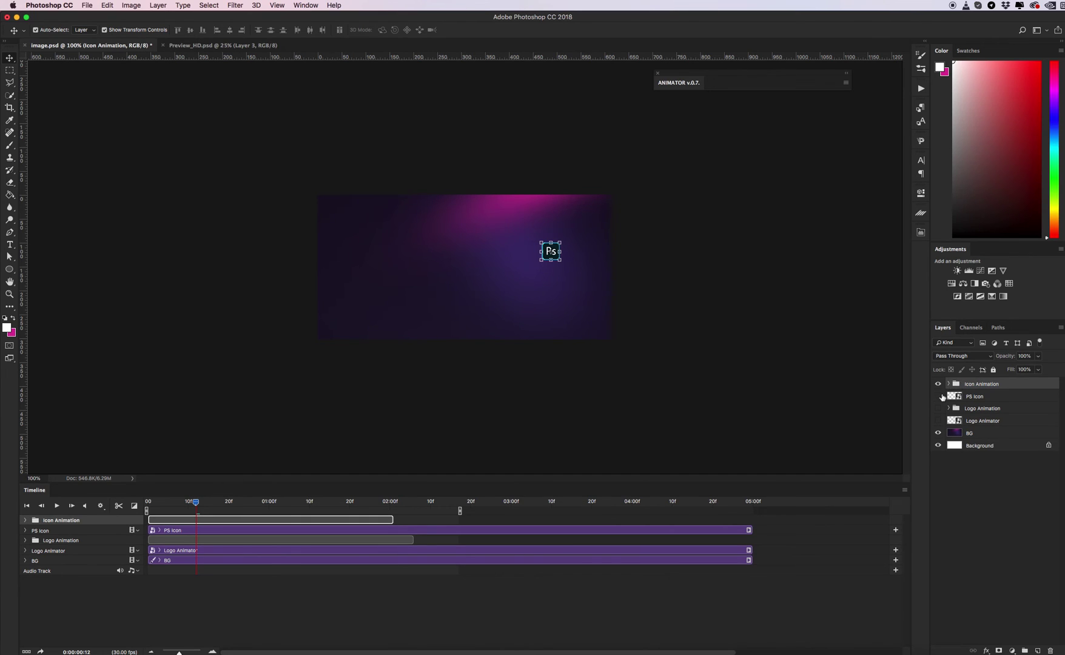
click(964, 398)
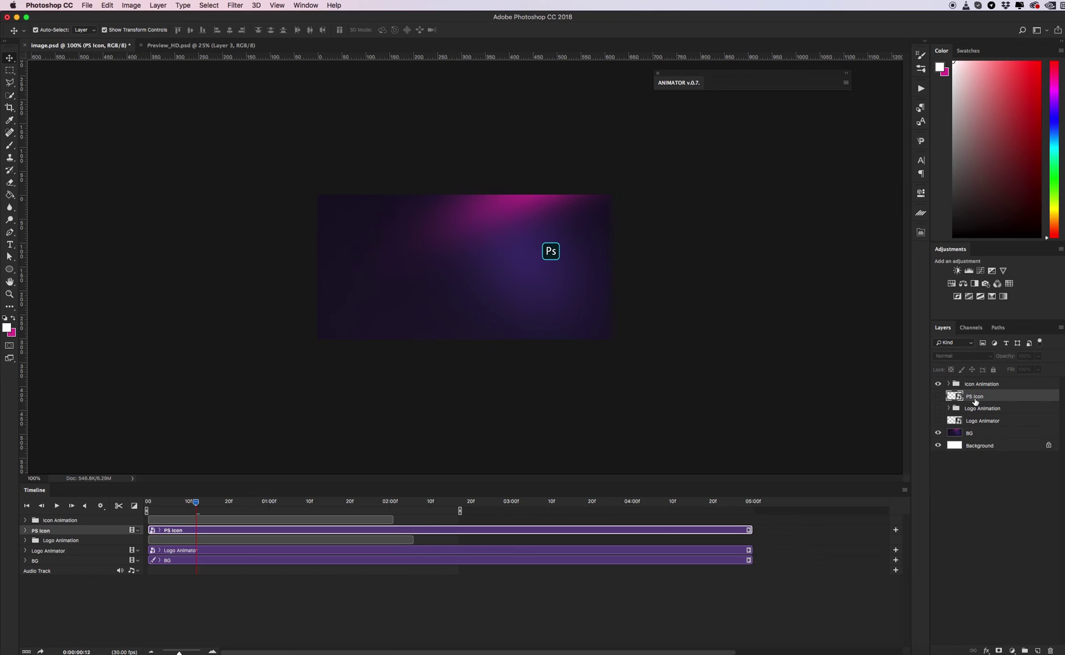
key(alt+bracketleft)
key(alt+bracketleft)
click(975, 401)
Shift the Icon Animation clip later, to about frame 23, and show the ANIMATOR text layer
drag(233, 523, 244, 523)
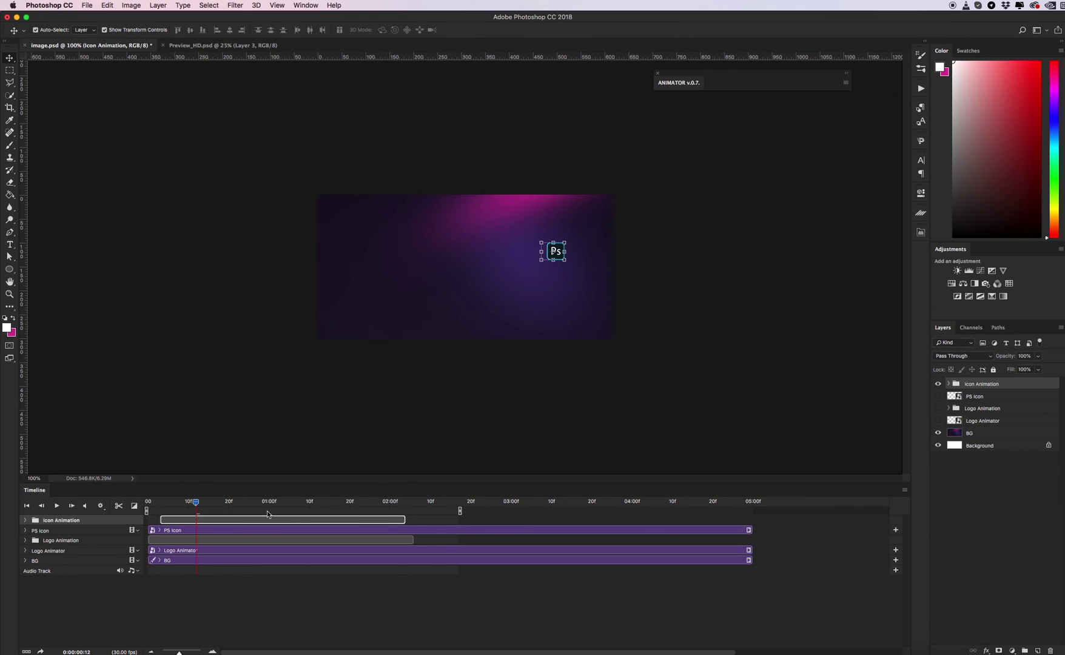
mouse_move(255, 522)
mouse_down()
mouse_move(311, 520)
mouse_move(260, 519)
mouse_move(273, 520)
mouse_up()
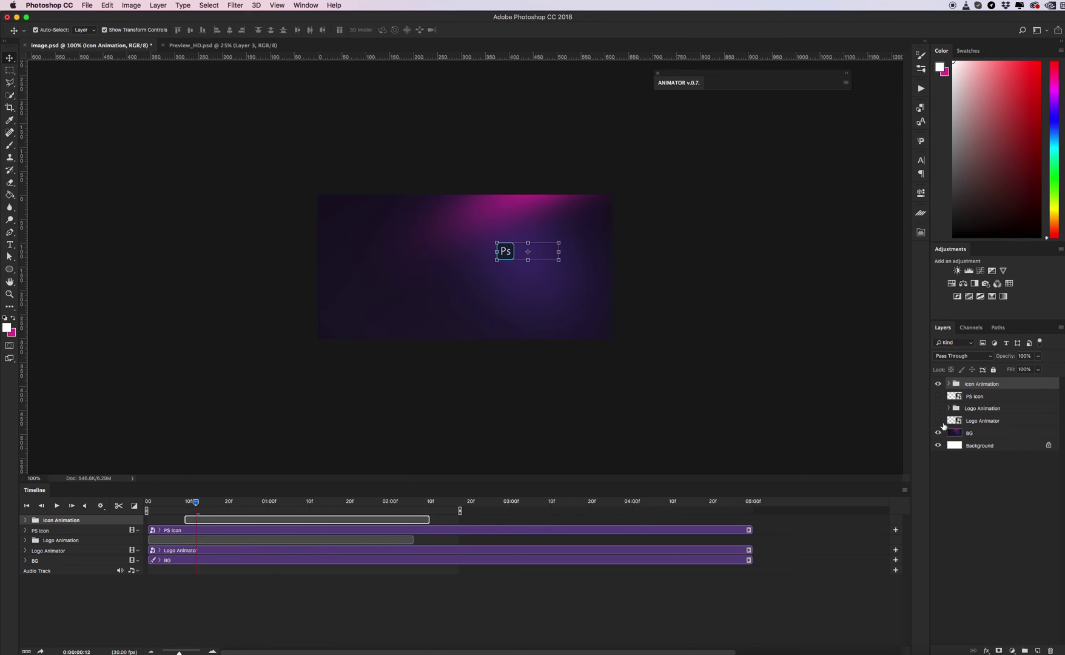
click(938, 409)
click(696, 372)
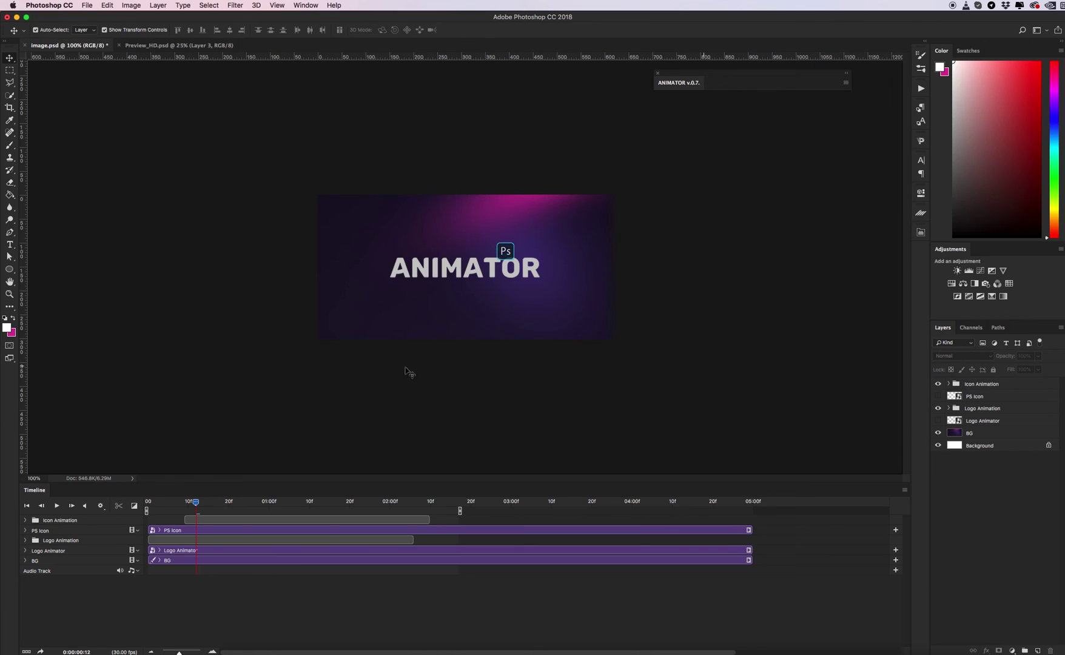
drag(197, 505, 306, 520)
click(259, 520)
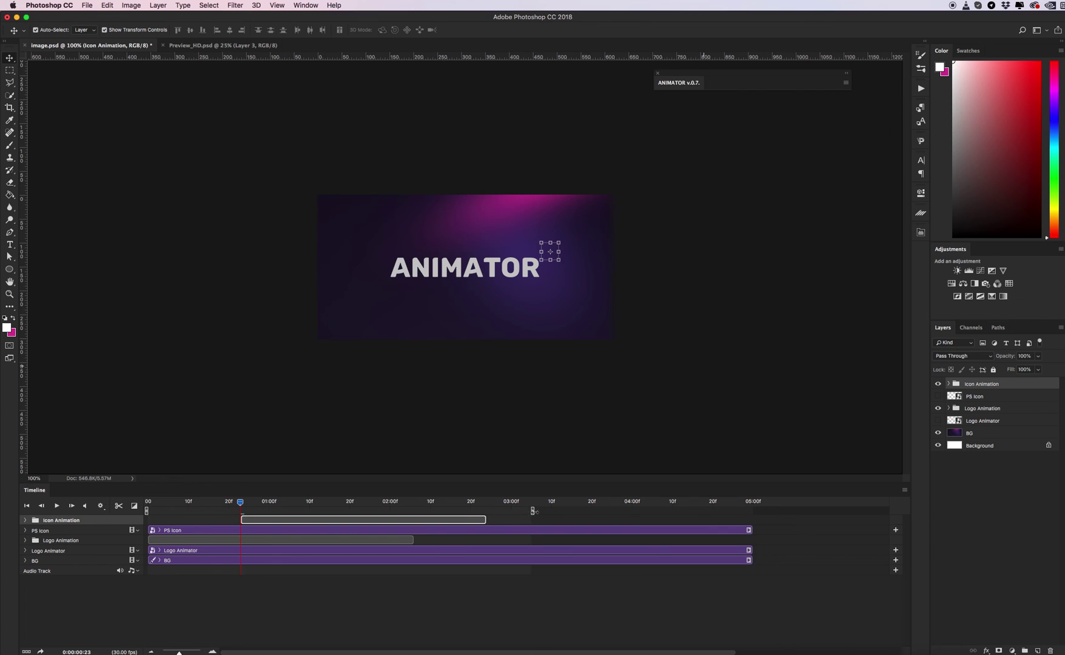
click(470, 421)
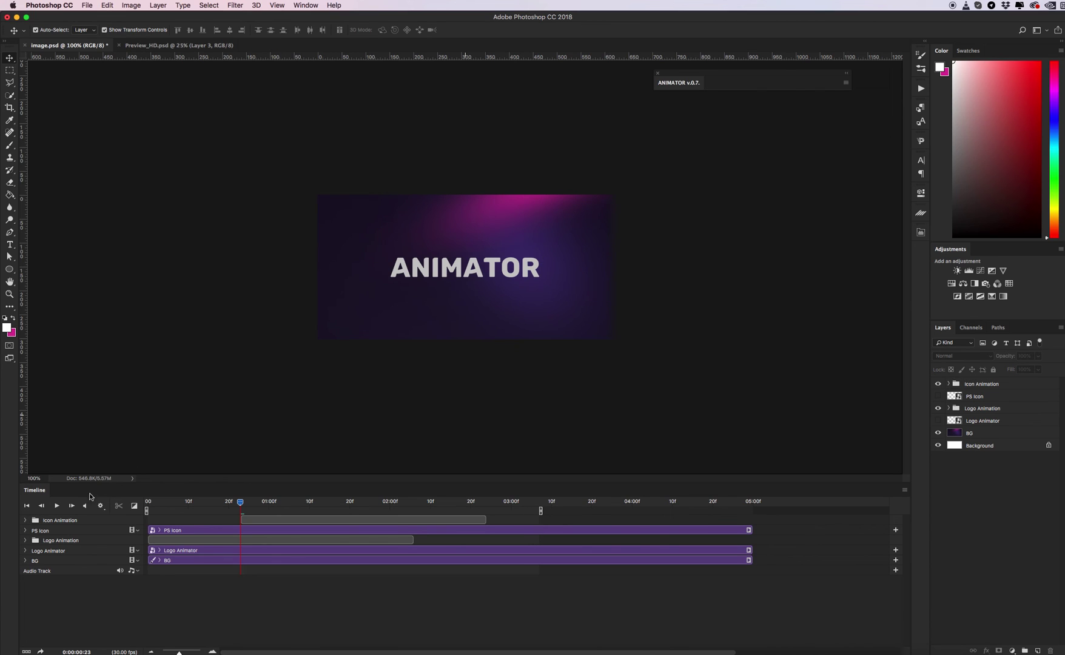
End the Static Icon clip at 02:11 and pull the work-area end in to just after the fade-out
click(59, 507)
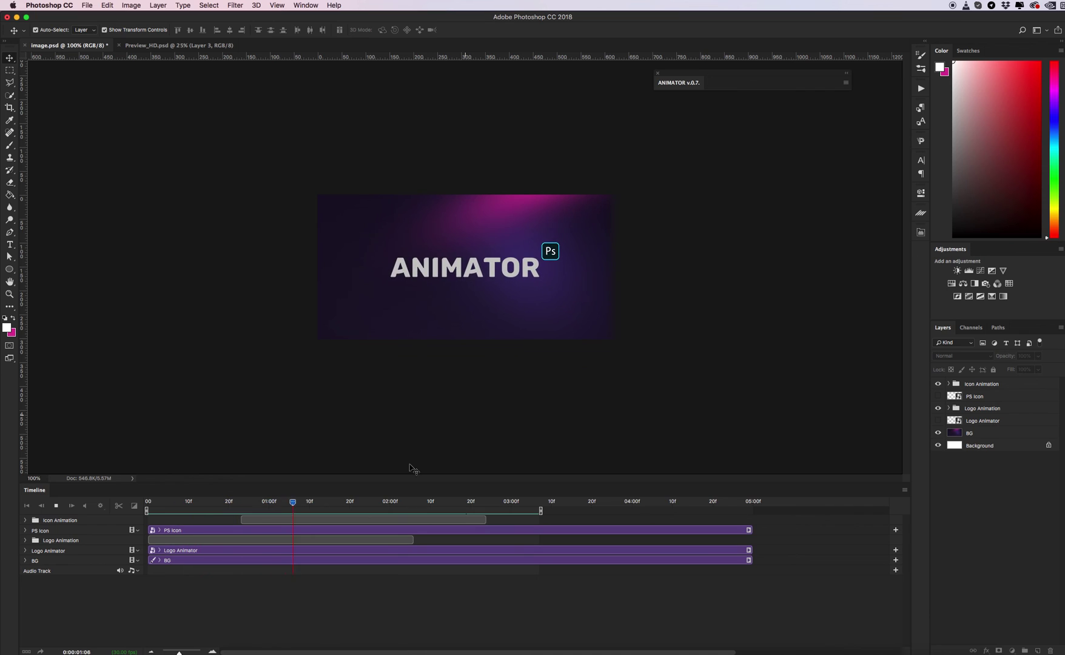
key(space)
click(383, 519)
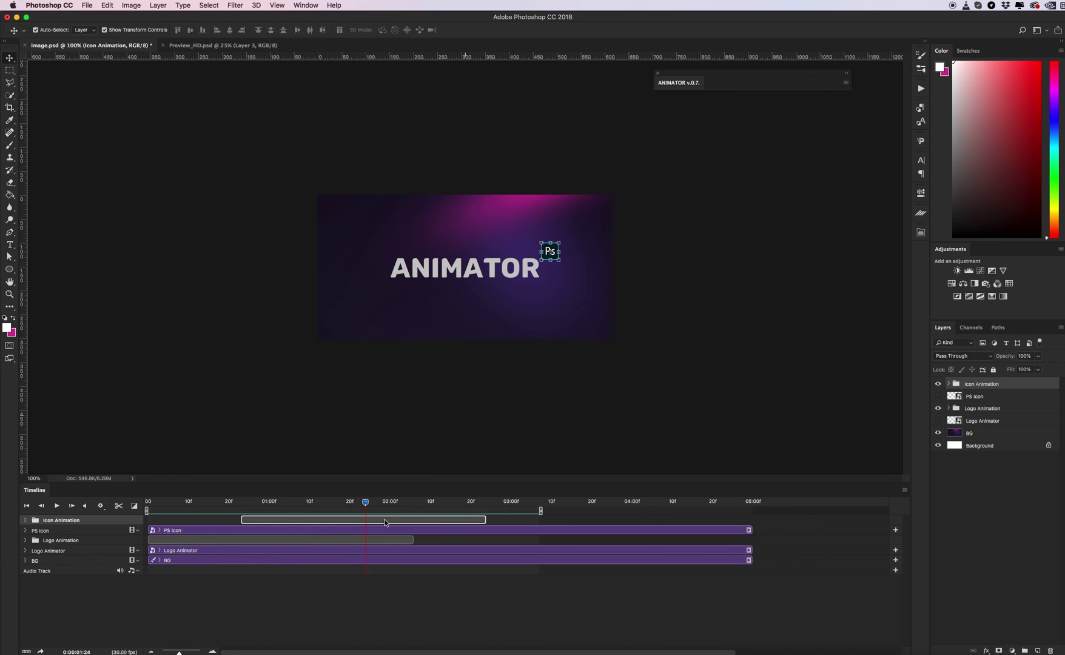
click(25, 520)
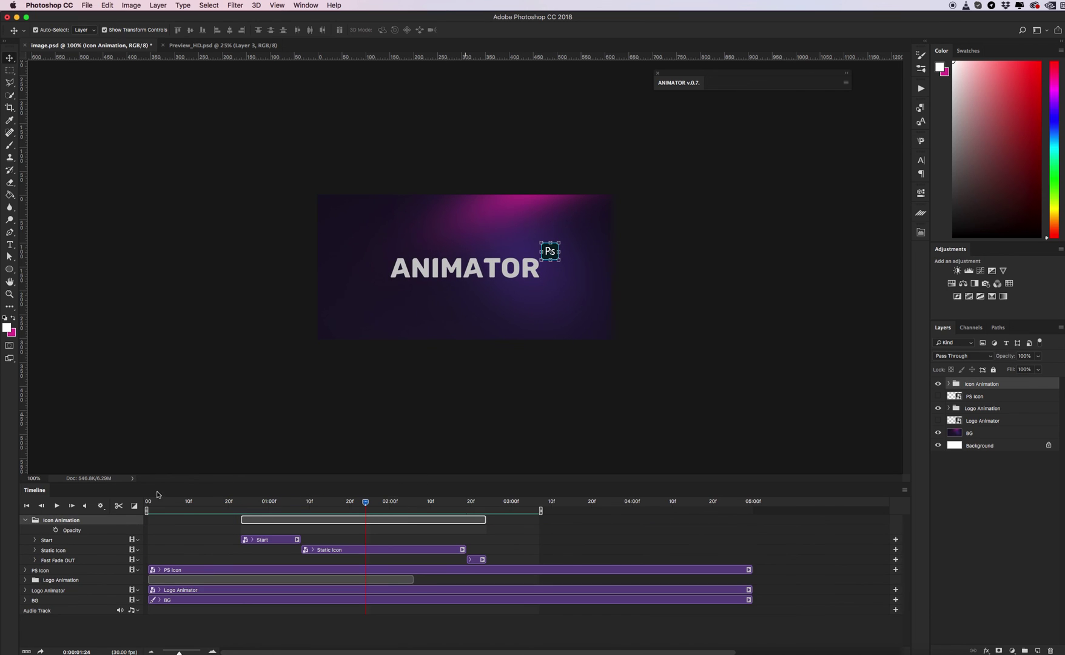
drag(462, 550, 444, 561)
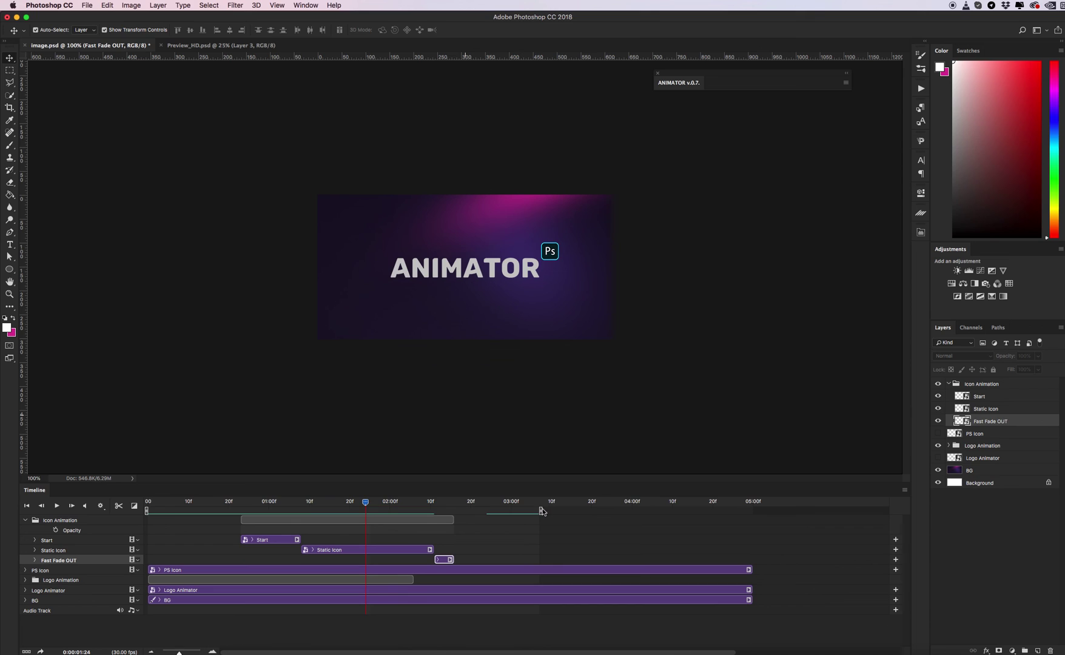
drag(514, 512, 477, 512)
click(25, 520)
Replay the animation to check the timing, then collapse the Icon Animation group in Layers
click(56, 506)
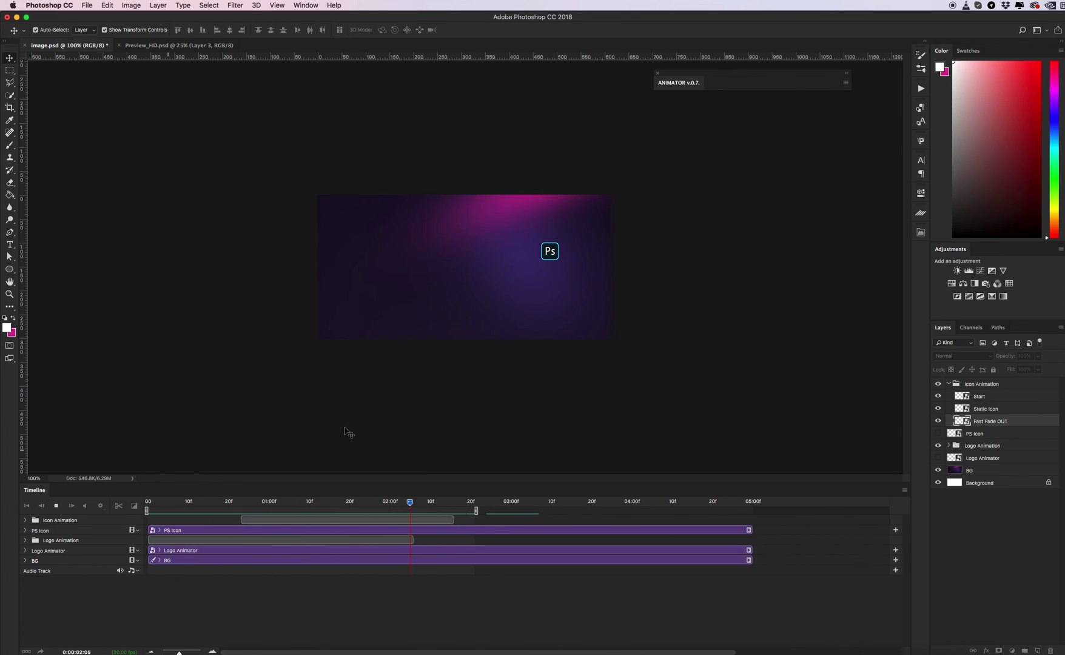
key(space)
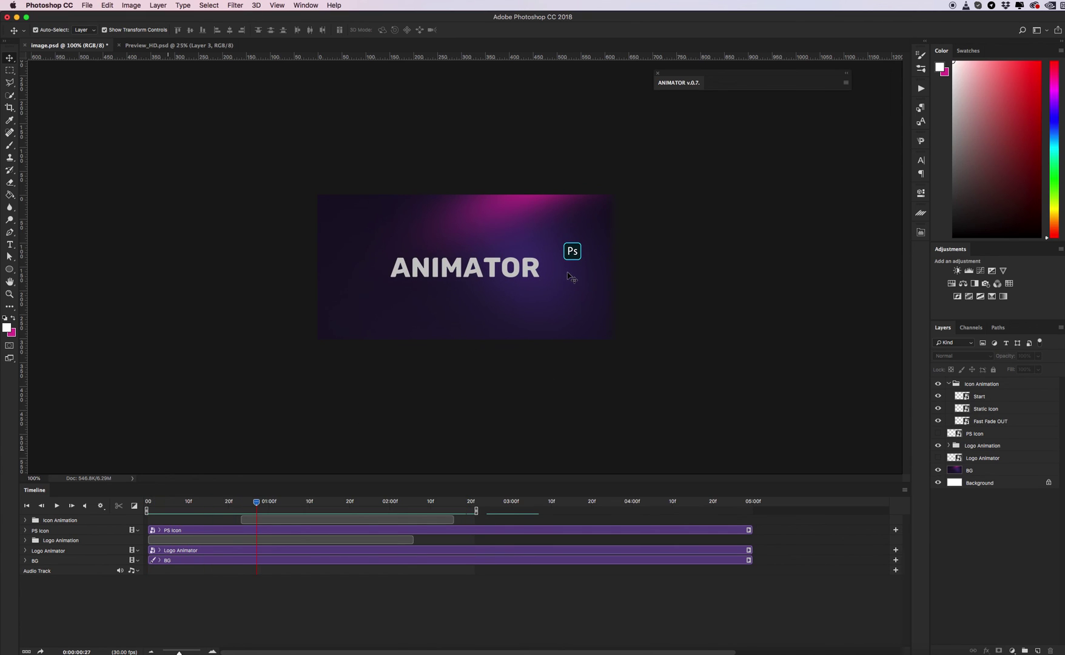
click(949, 383)
click(983, 410)
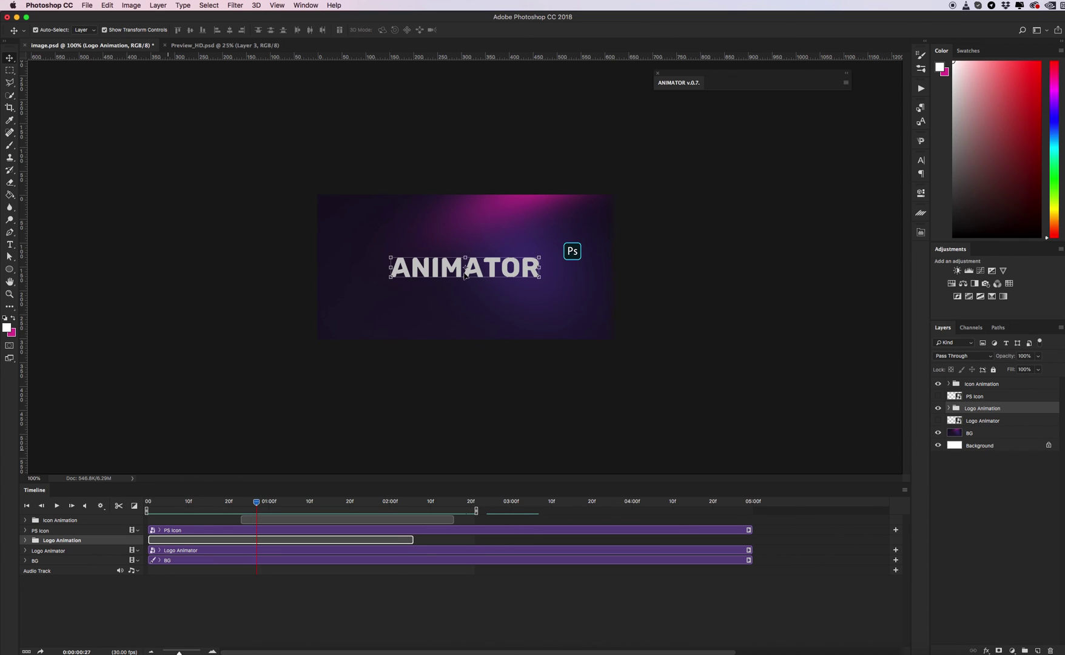
click(1001, 388)
click(563, 360)
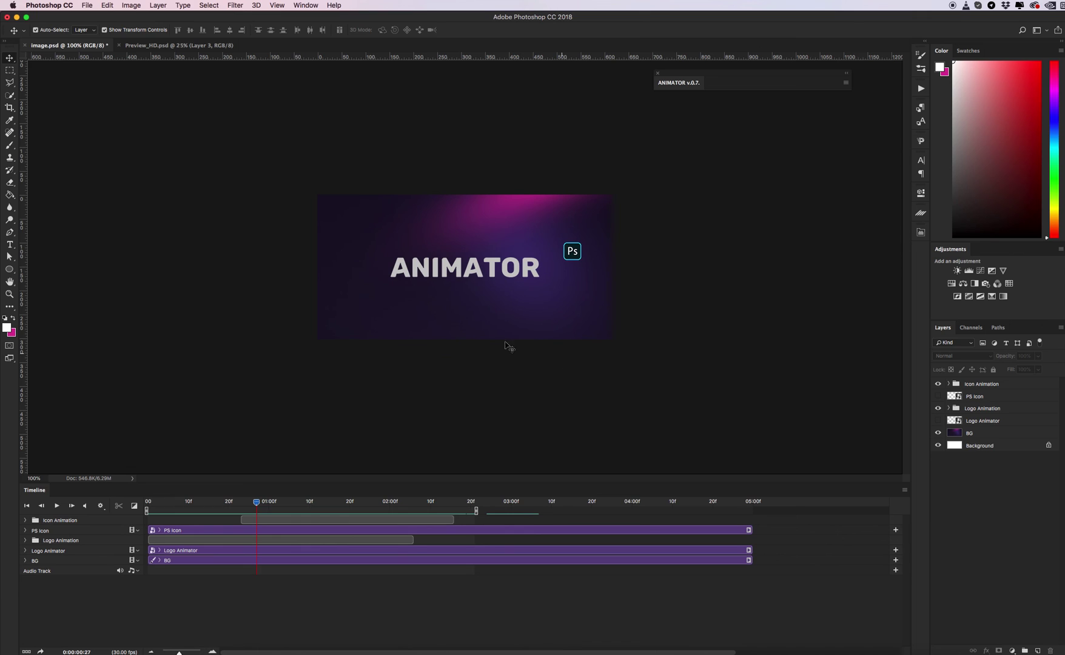